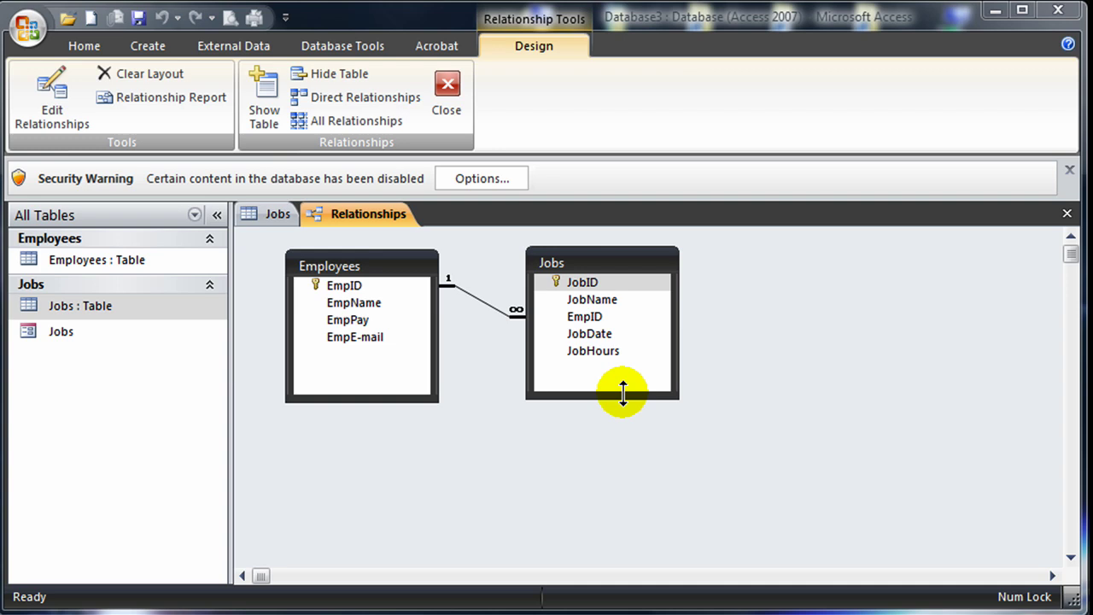
Step: Close the Relationships and Jobs tabs and start a new table in Design view
{"action": "left_click", "coordinate": [1066, 214]}
{"action": "left_click", "coordinate": [1066, 214]}
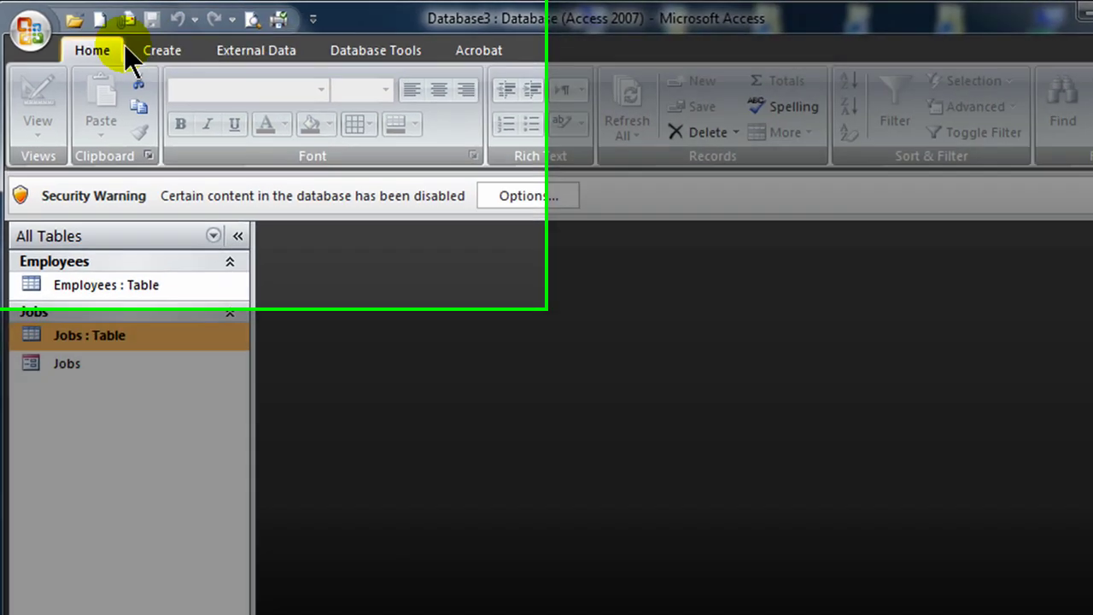
{"action": "left_click", "coordinate": [148, 45]}
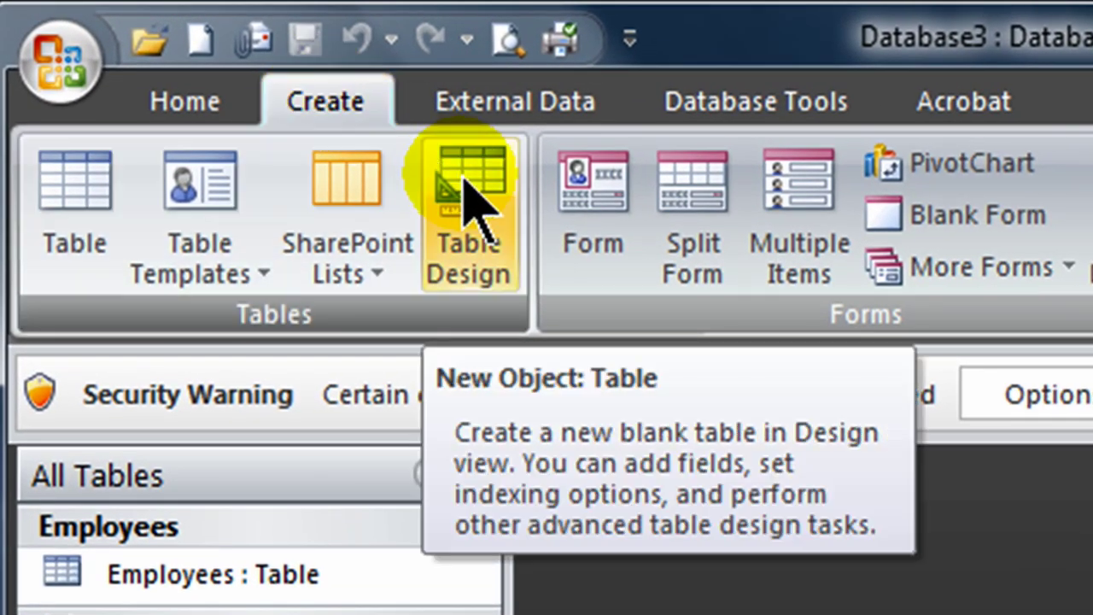
{"action": "left_click", "coordinate": [458, 242]}
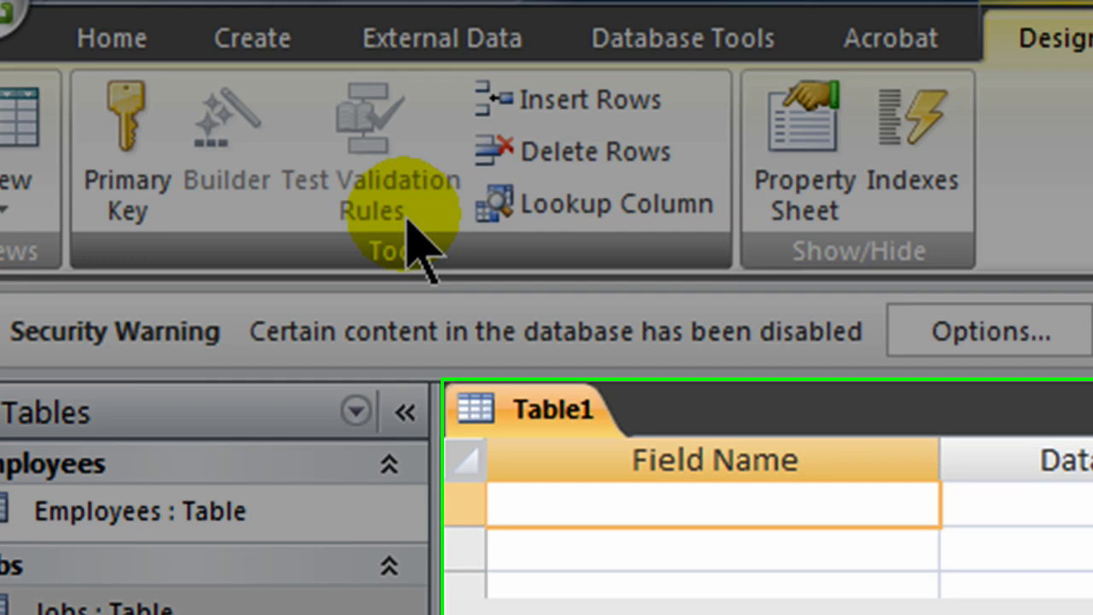
Step: Add a ClientID field with the AutoNumber data type
{"action": "type", "text": "CustomerI"}
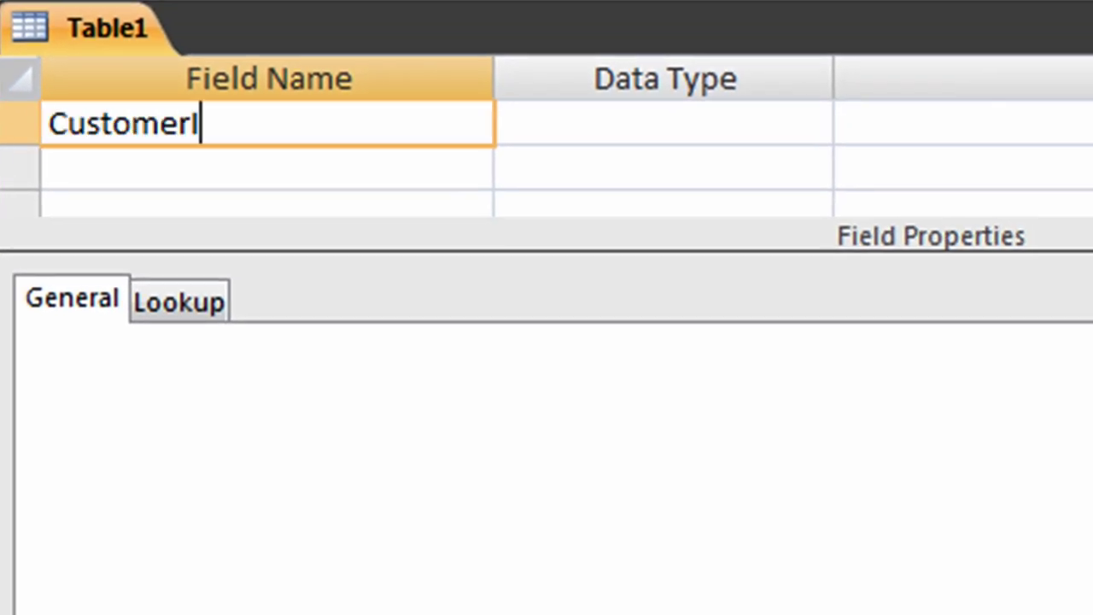
{"action": "key", "text": "BackSpace"}
{"action": "key", "text": "BackSpace"}
{"action": "key", "text": "BackSpace"}
{"action": "key", "text": "BackSpace"}
{"action": "key", "text": "BackSpace"}
{"action": "key", "text": "BackSpace"}
{"action": "key", "text": "BackSpace"}
{"action": "key", "text": "BackSpace"}
{"action": "key", "text": "BackSpace"}
{"action": "type", "text": "Cl"}
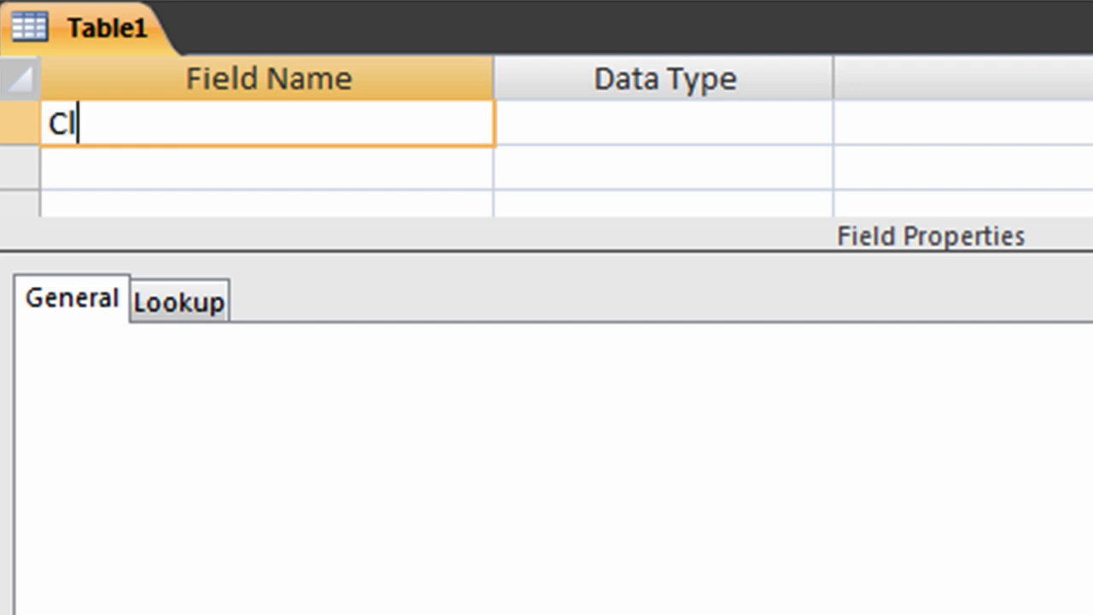
{"action": "type", "text": "ientID"}
{"action": "key", "text": "Tab"}
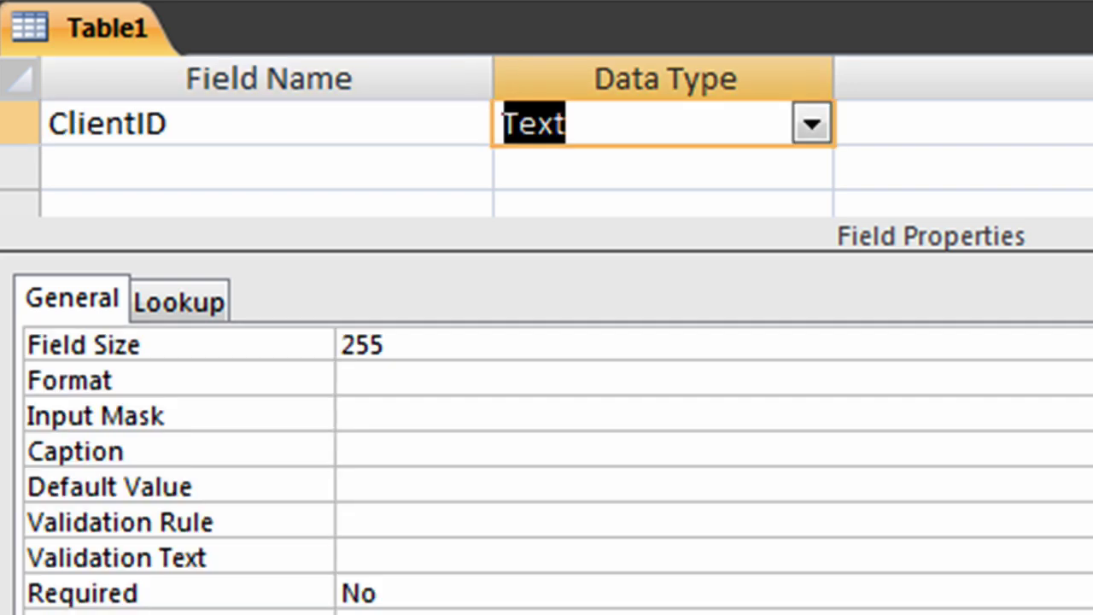
{"action": "type", "text": "a"}
{"action": "key", "text": "Tab"}
{"action": "key", "text": "Tab"}
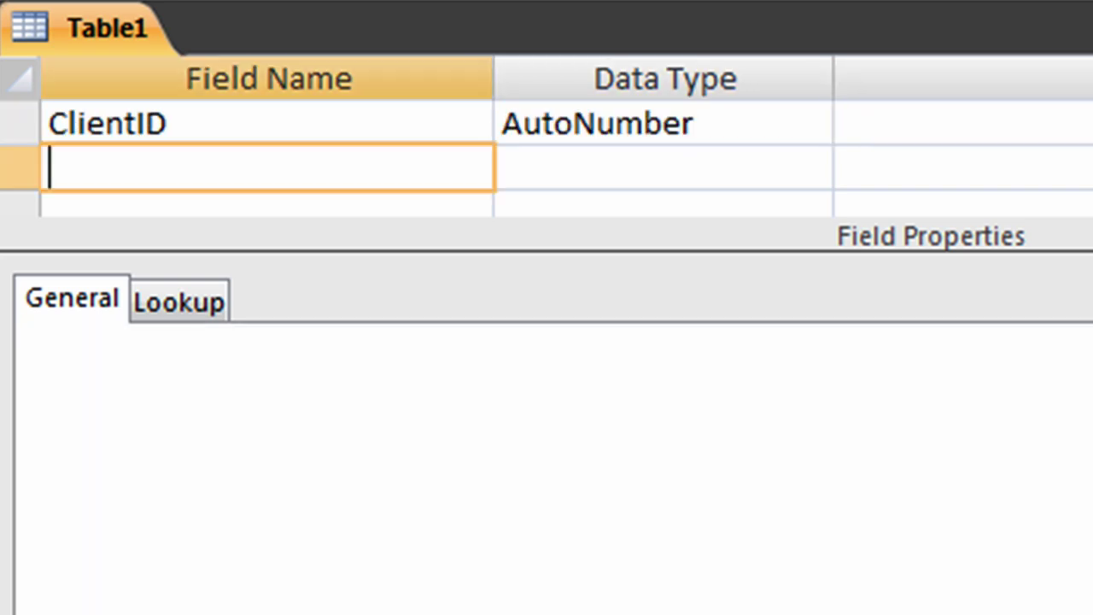
Step: Add ClientName, ClientContact and ClientPhone text fields, then select the ClientID row as primary key
{"action": "type", "text": "ClientName"}
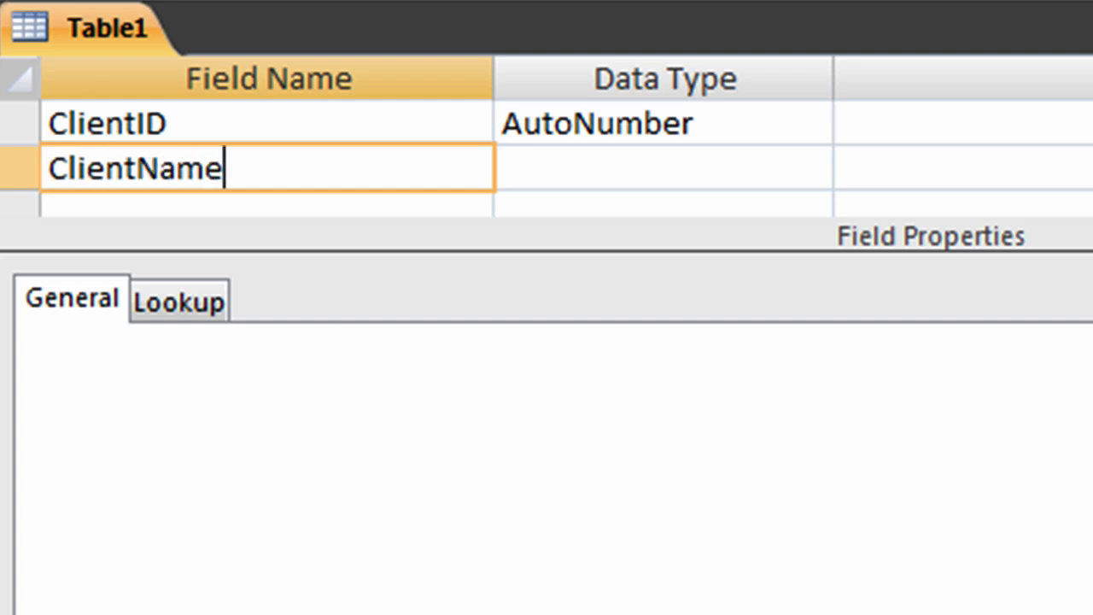
{"action": "key", "text": "Tab"}
{"action": "key", "text": "Tab"}
{"action": "key", "text": "Tab"}
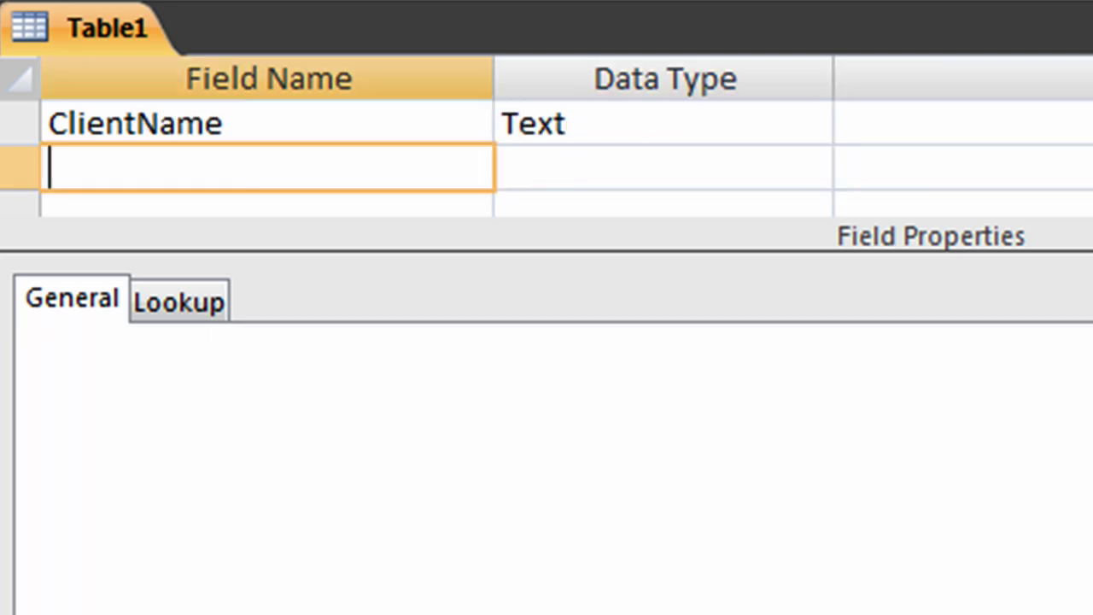
{"action": "type", "text": "ClientContact"}
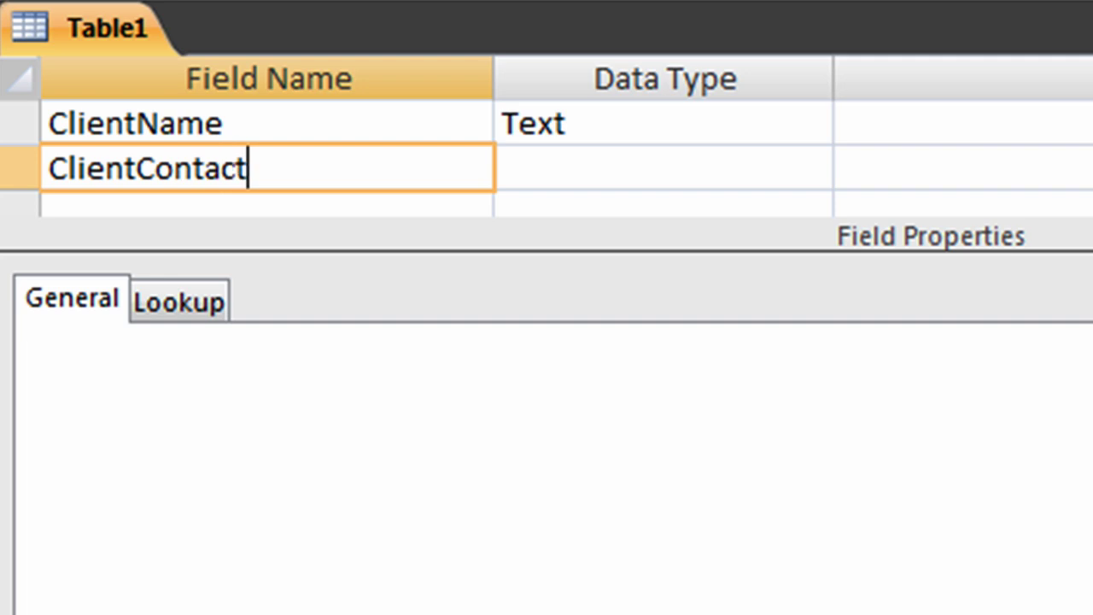
{"action": "key", "text": "Tab"}
{"action": "key", "text": "Tab"}
{"action": "key", "text": "Tab"}
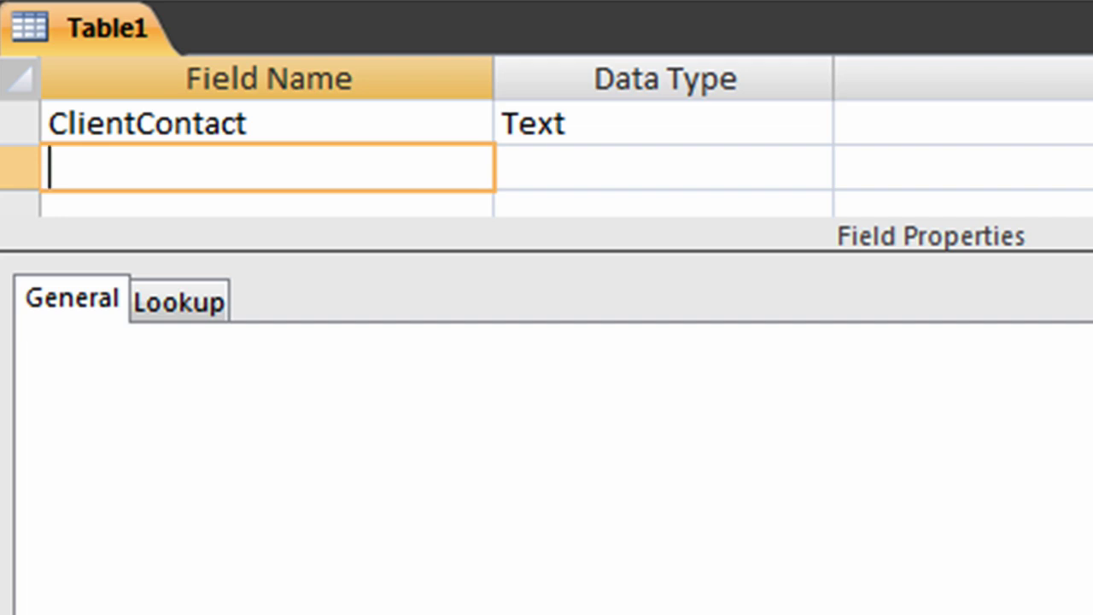
{"action": "type", "text": "ClientPhone"}
{"action": "key", "text": "Tab"}
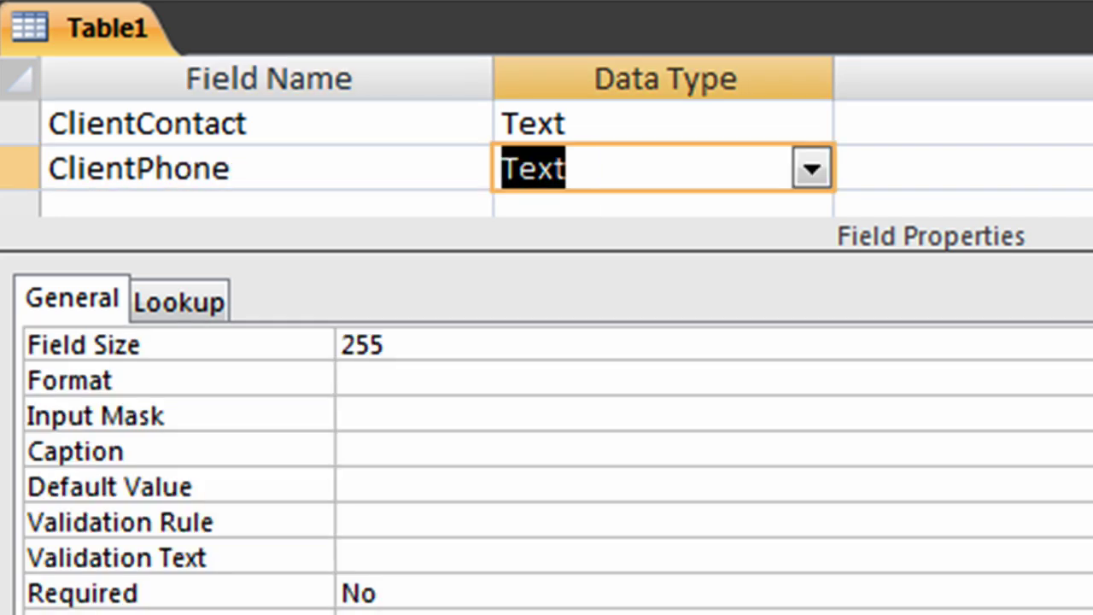
{"action": "scroll", "coordinate": [437, 167], "scroll_direction": "up", "scroll_amount": 1}
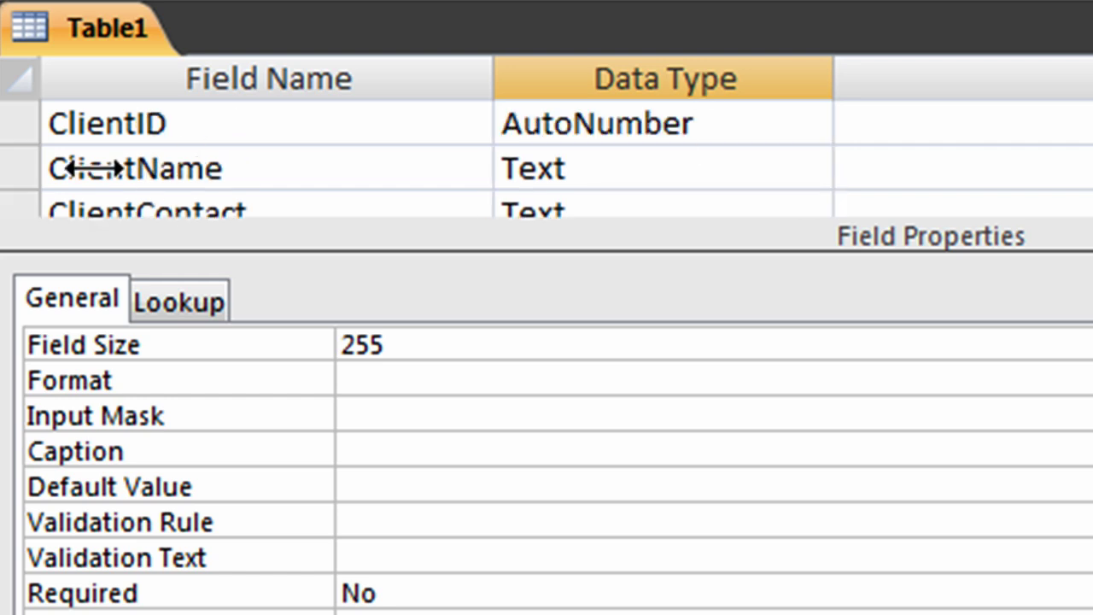
{"action": "left_click", "coordinate": [16, 124]}
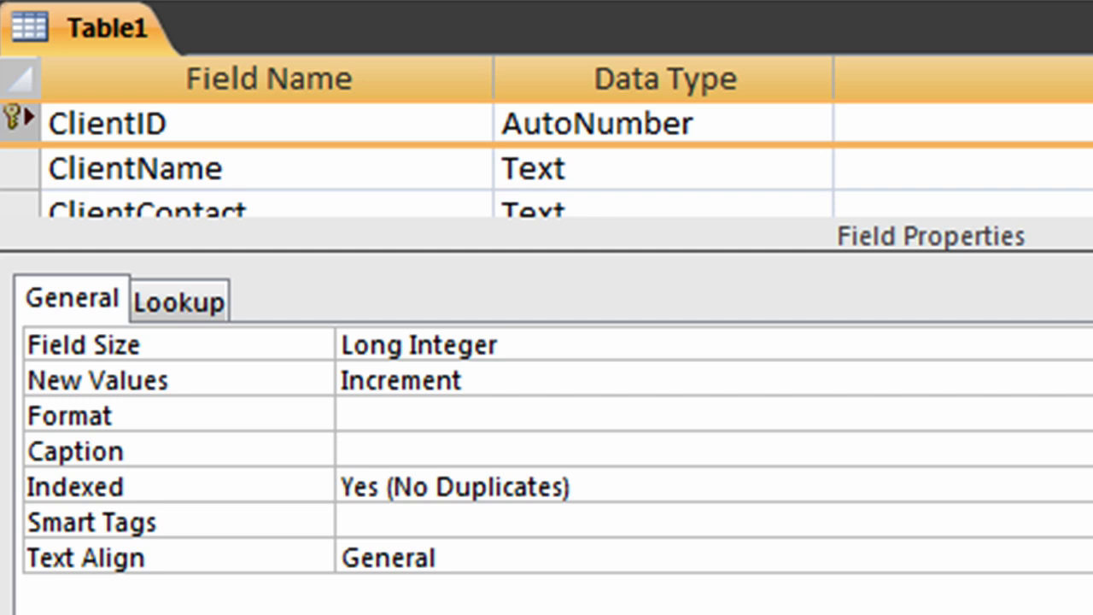
Step: Save the new table under the name Clients and close its datasheet
{"action": "key", "text": "ctrl+s"}
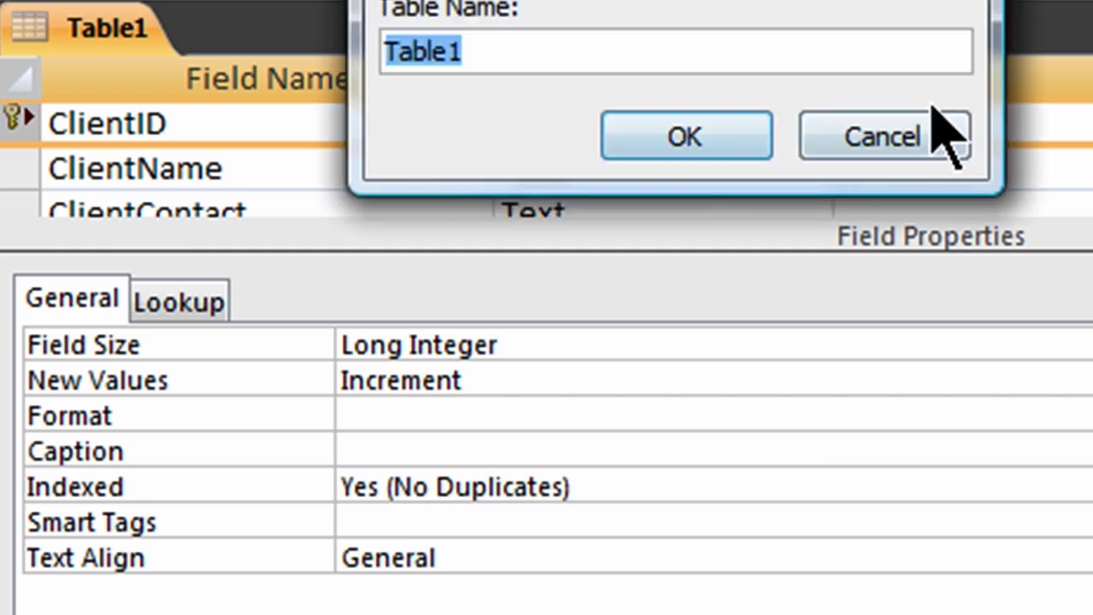
{"action": "type", "text": "Clients"}
{"action": "key", "text": "Return"}
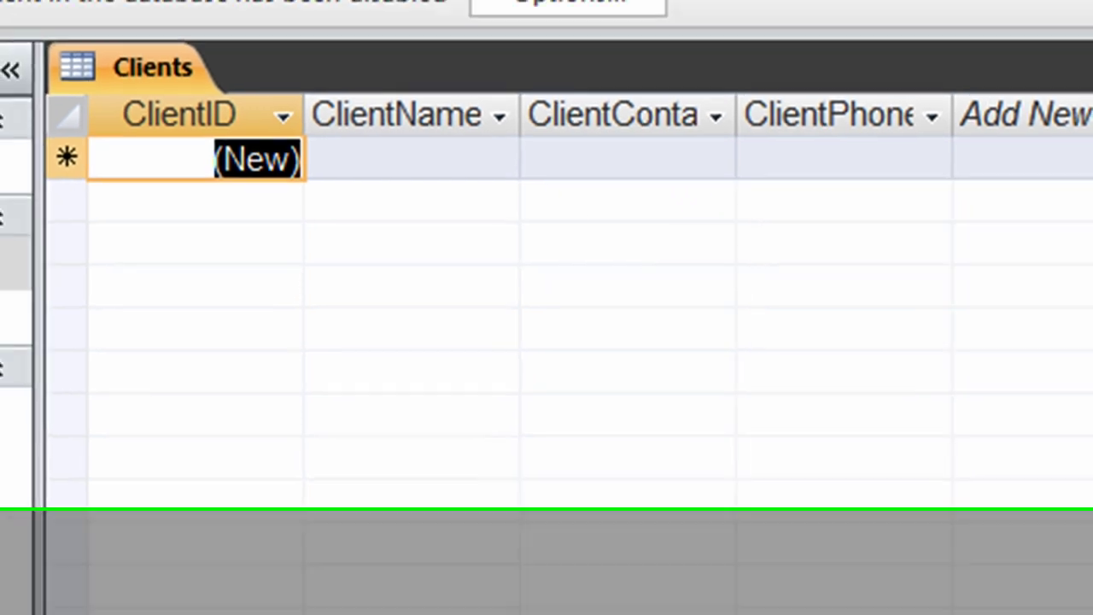
{"action": "key", "text": "ctrl+w"}
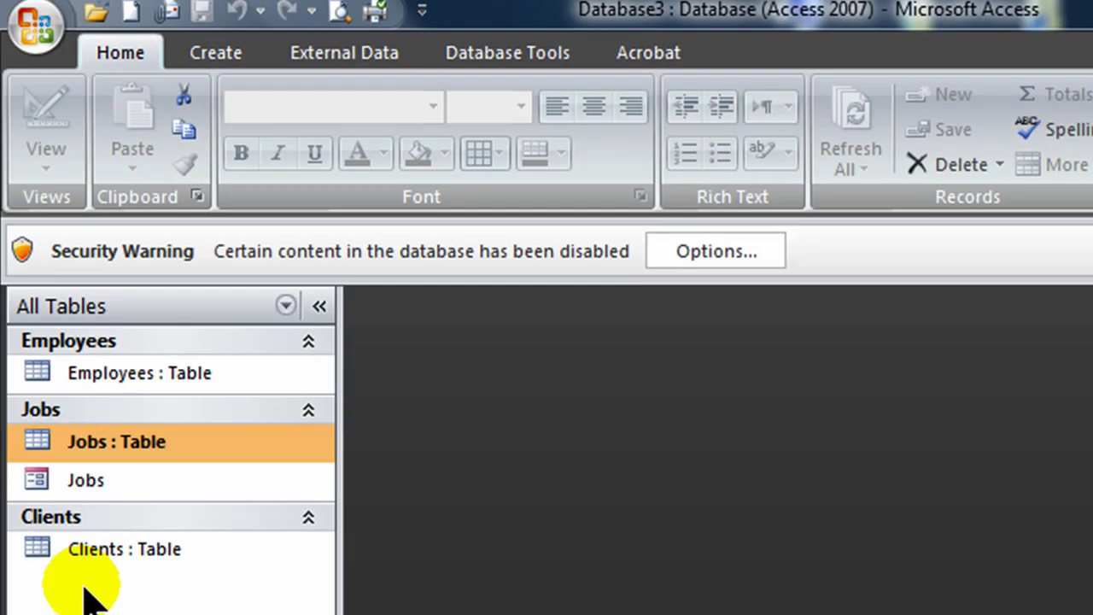
Step: Generate a form from the Clients table and switch it to Form view
{"action": "left_click", "coordinate": [115, 568]}
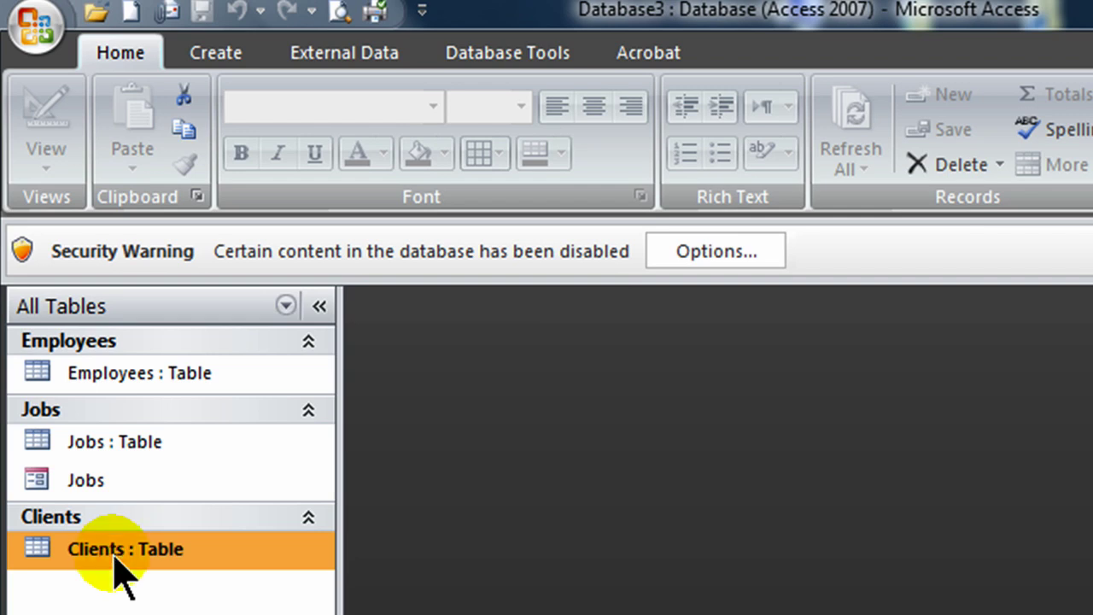
{"action": "left_click", "coordinate": [215, 52]}
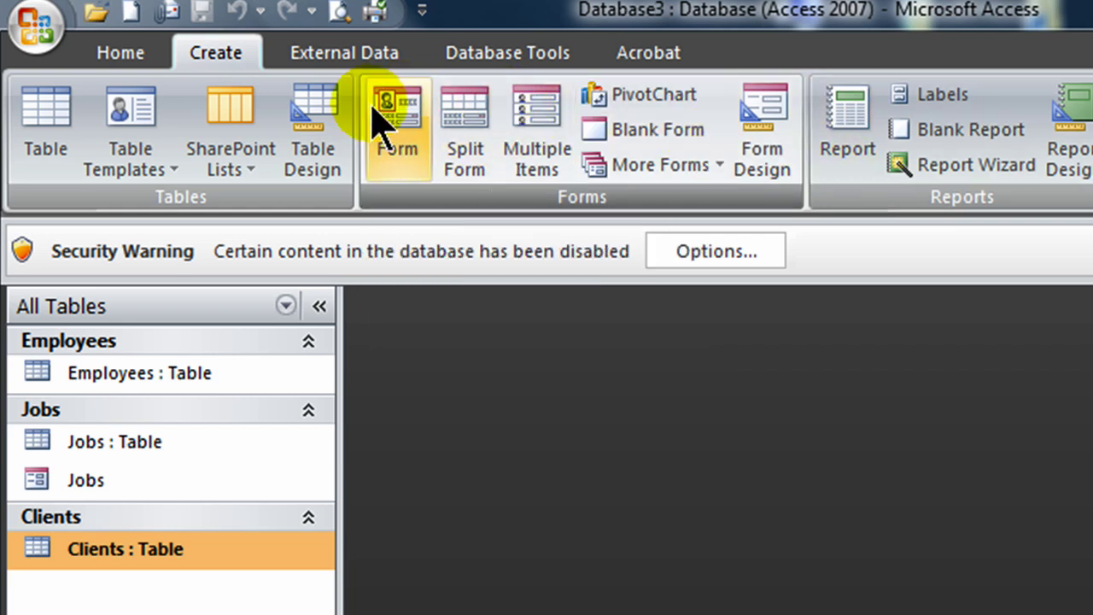
{"action": "left_click", "coordinate": [376, 116]}
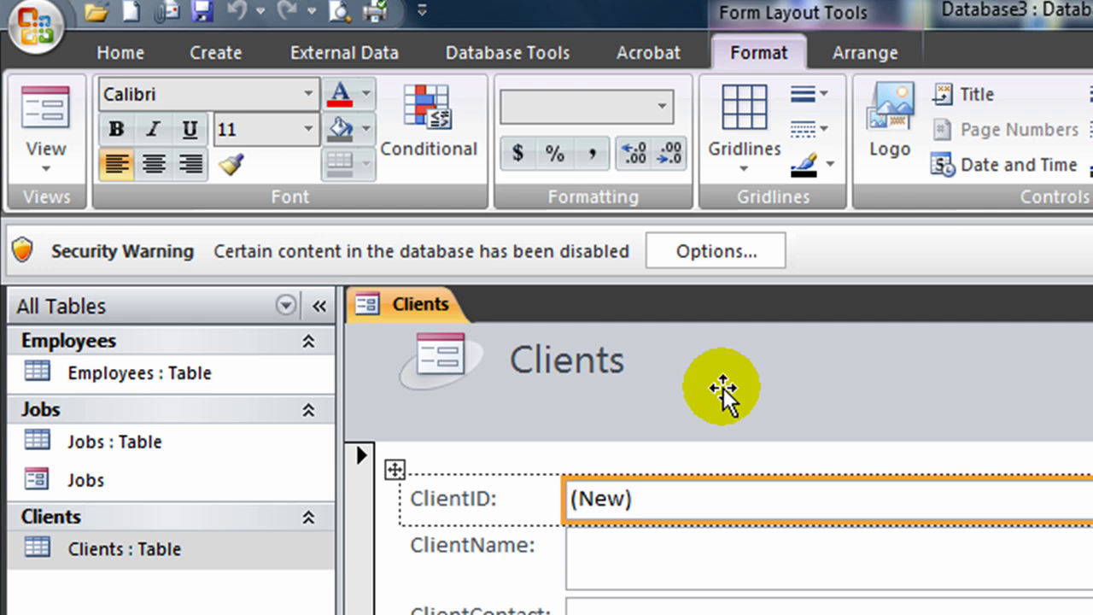
{"action": "left_click", "coordinate": [44, 162]}
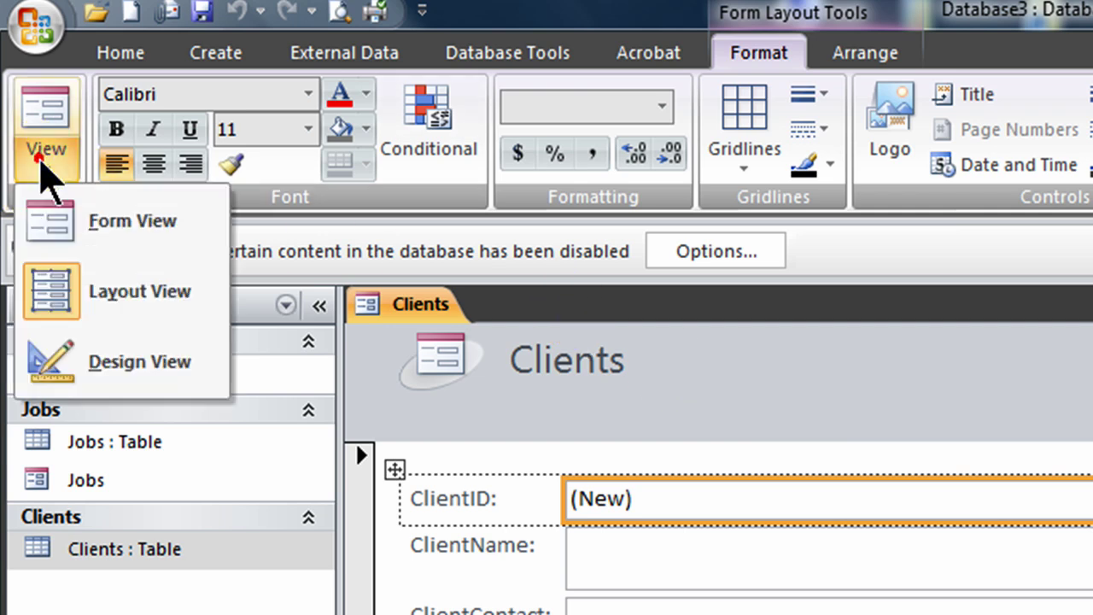
{"action": "left_click", "coordinate": [119, 239]}
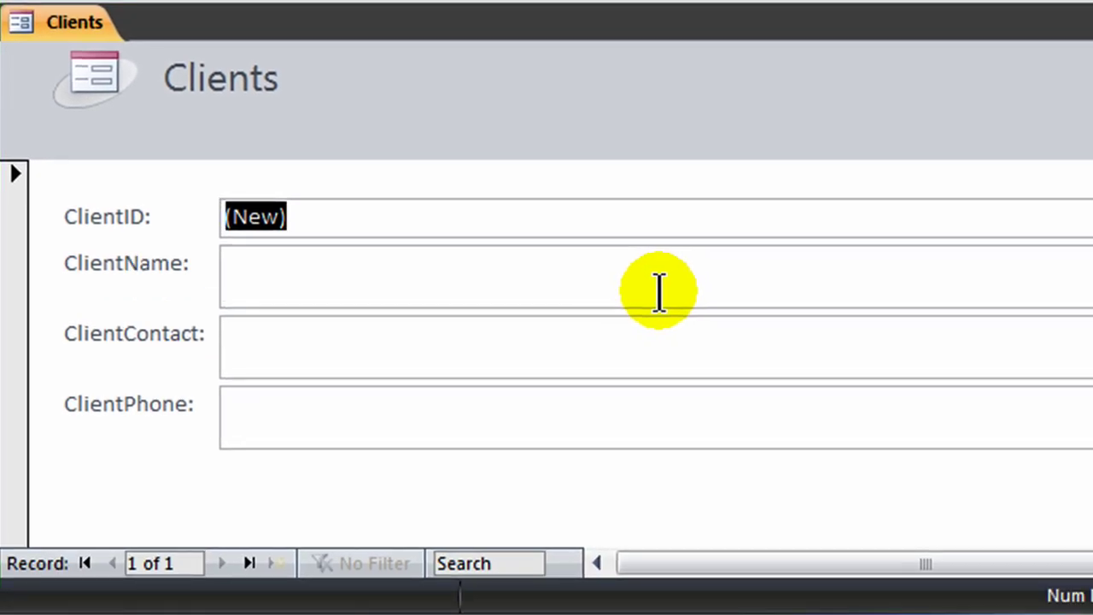
Step: Enter the first client, RalphCo, with its contact name and phone number
{"action": "left_click", "coordinate": [660, 293]}
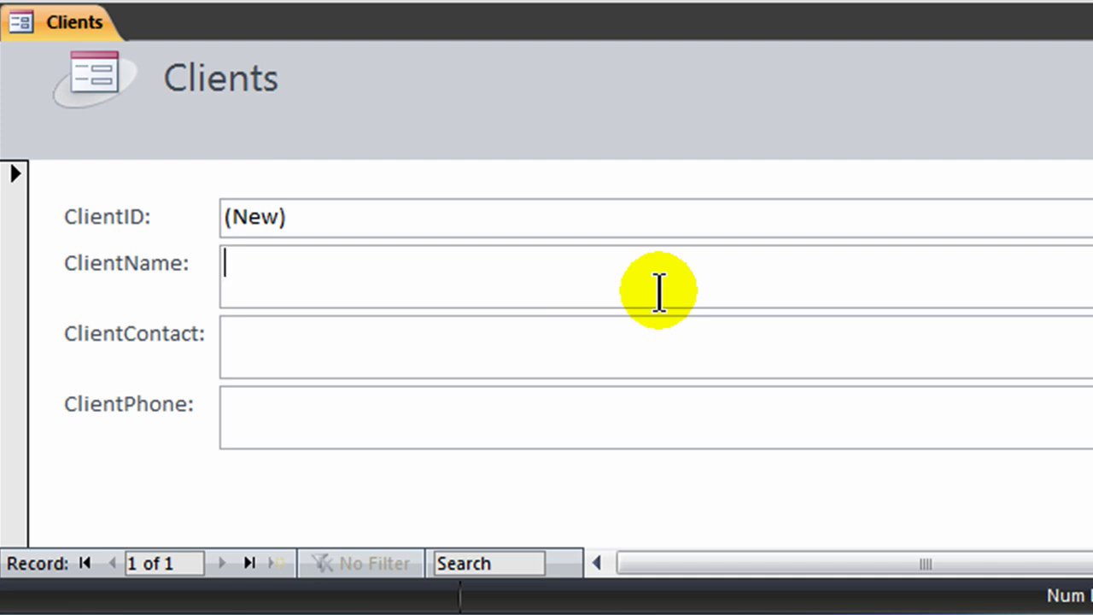
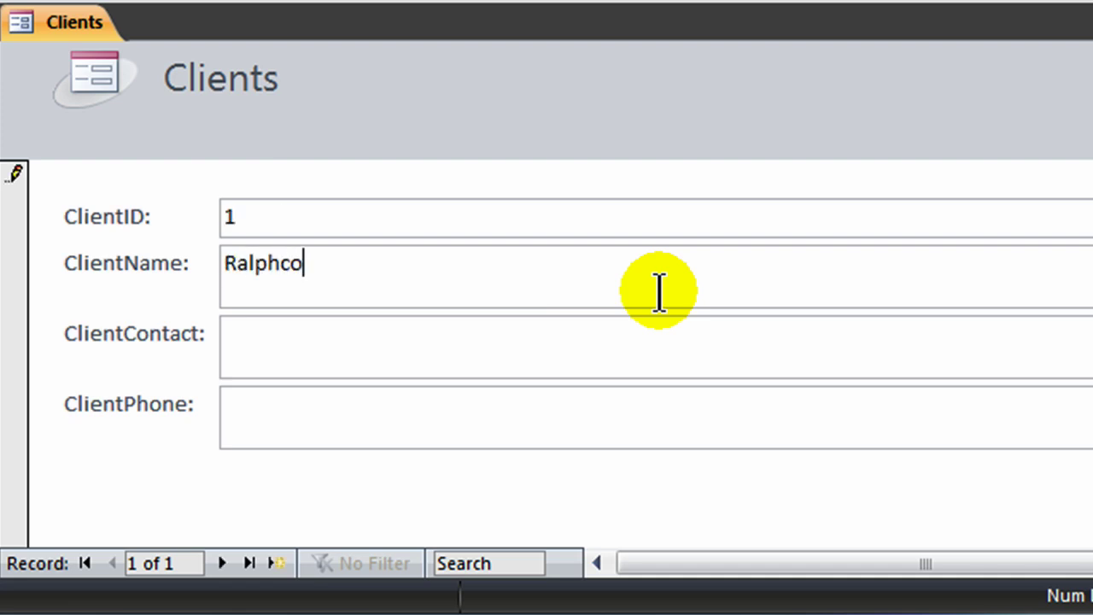
{"action": "key", "text": "BackSpace"}
{"action": "key", "text": "BackSpace"}
{"action": "key", "text": "Tab"}
{"action": "key", "text": "Tab"}
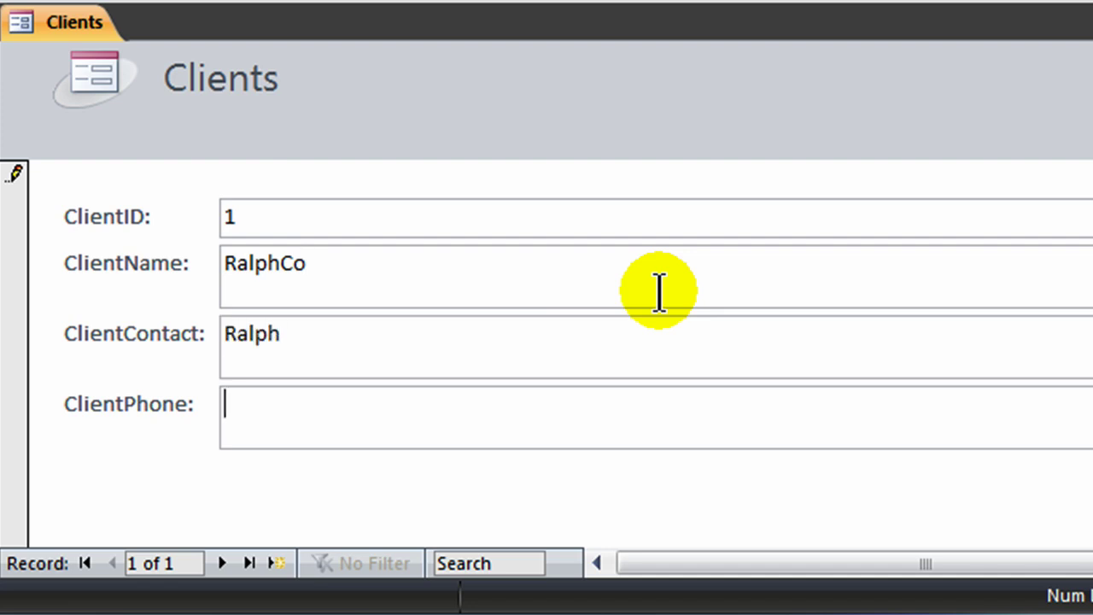
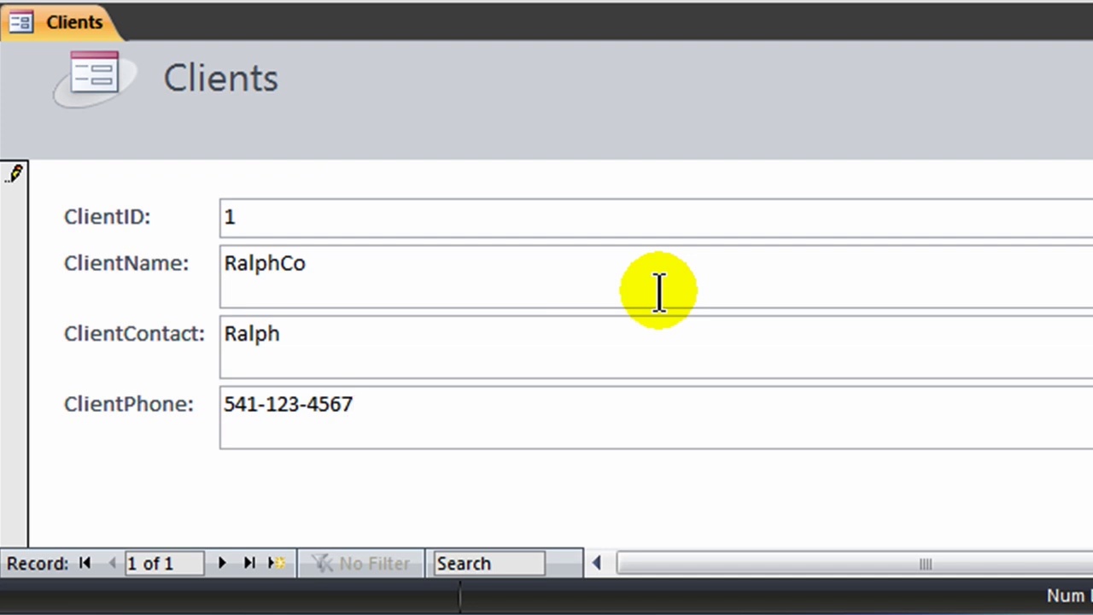
{"action": "key", "text": "Tab"}
{"action": "key", "text": "Tab"}
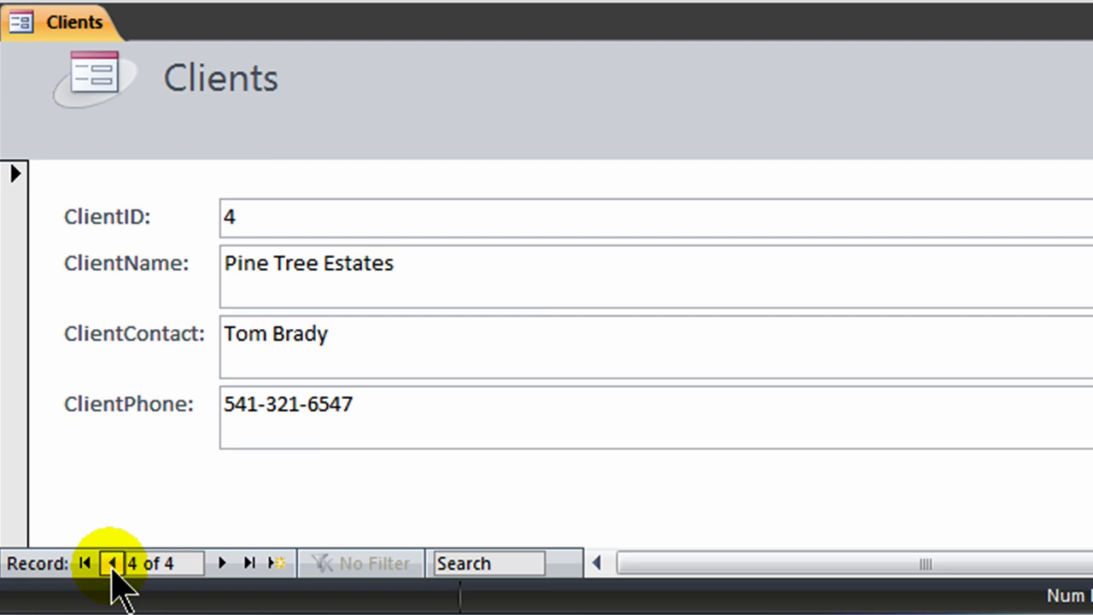
Step: Return to the first client record and save the form as Clients
{"action": "left_click", "coordinate": [112, 564]}
{"action": "double_click", "coordinate": [111, 563]}
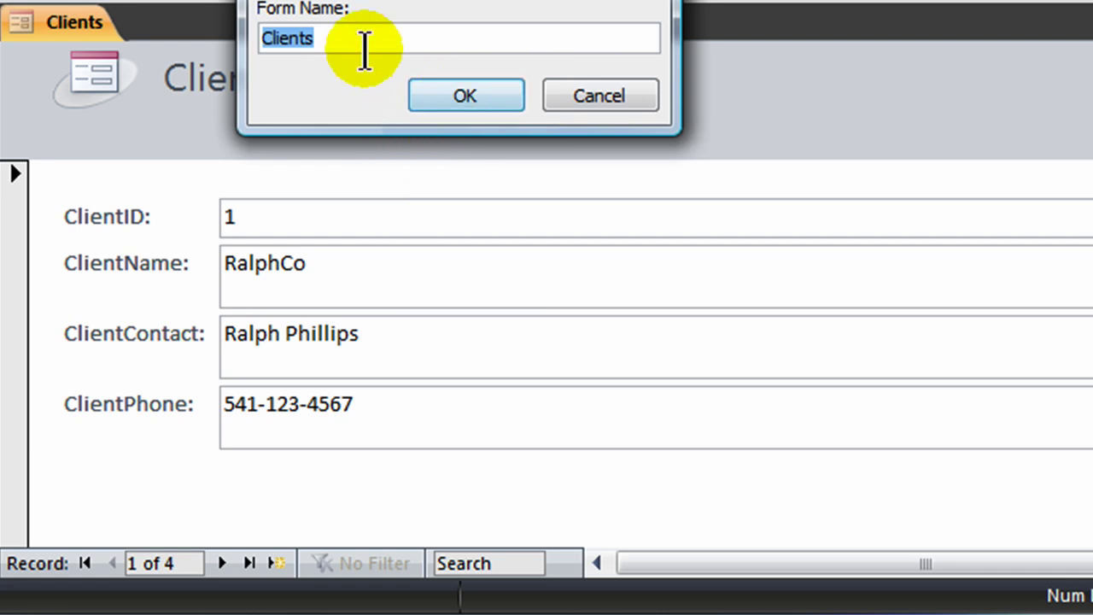
{"action": "left_click", "coordinate": [461, 95]}
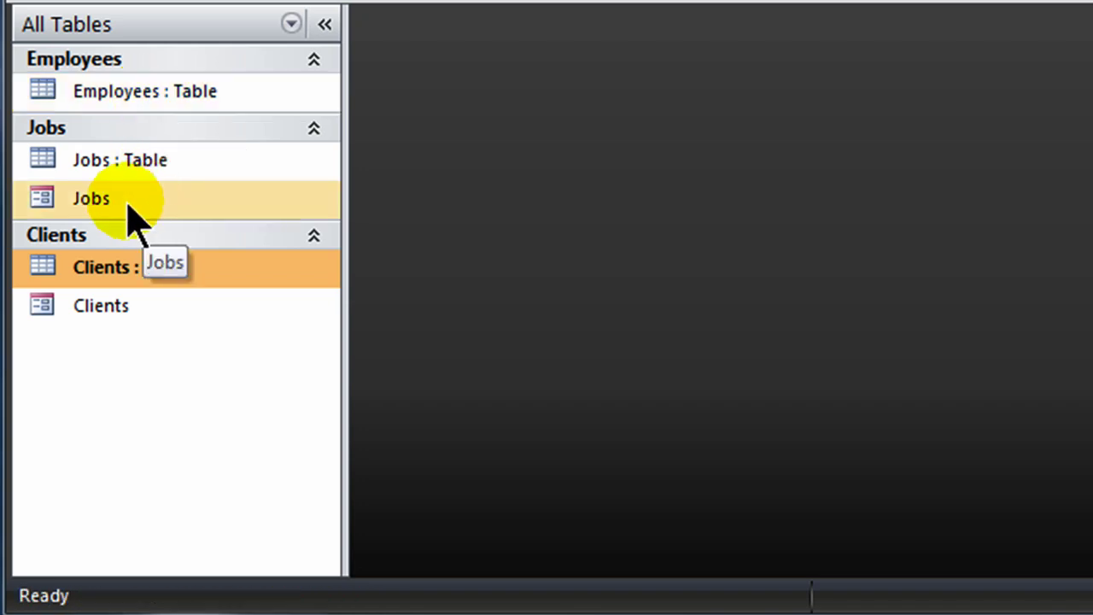
Step: Open the Jobs table design and overtype the JobName field as ClientID
{"action": "double_click", "coordinate": [127, 162]}
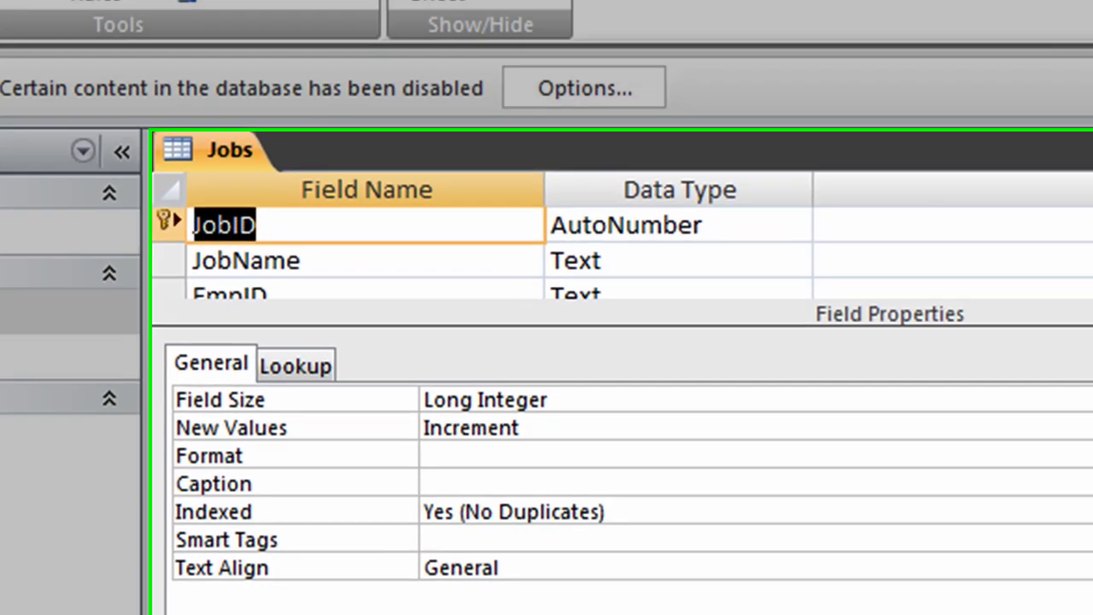
{"action": "scroll", "coordinate": [529, 414], "scroll_direction": "down", "scroll_amount": 1}
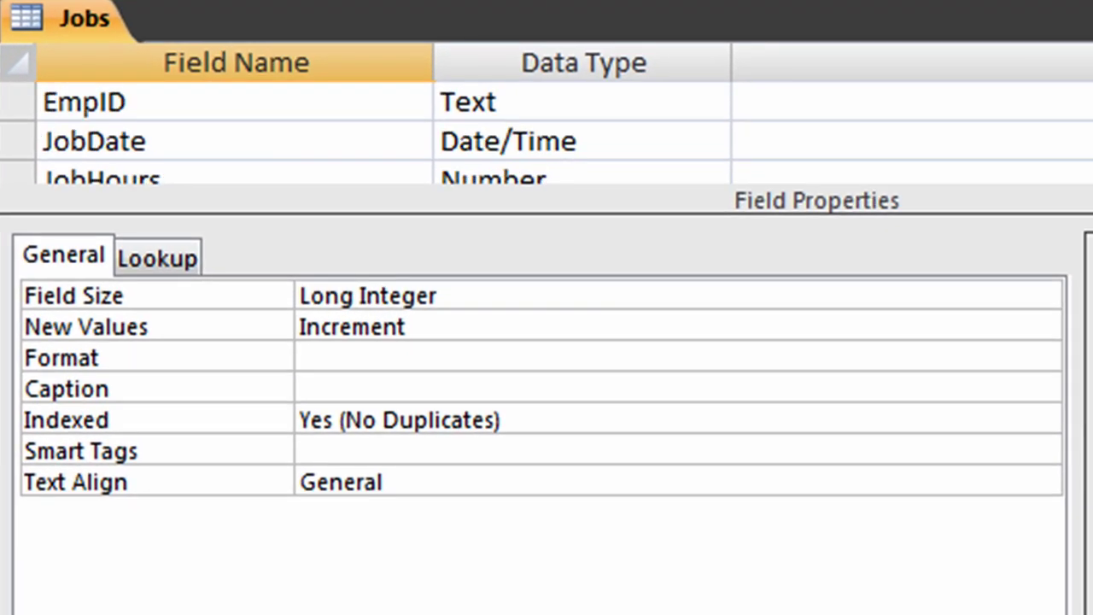
{"action": "scroll", "coordinate": [235, 137], "scroll_direction": "up", "scroll_amount": 2}
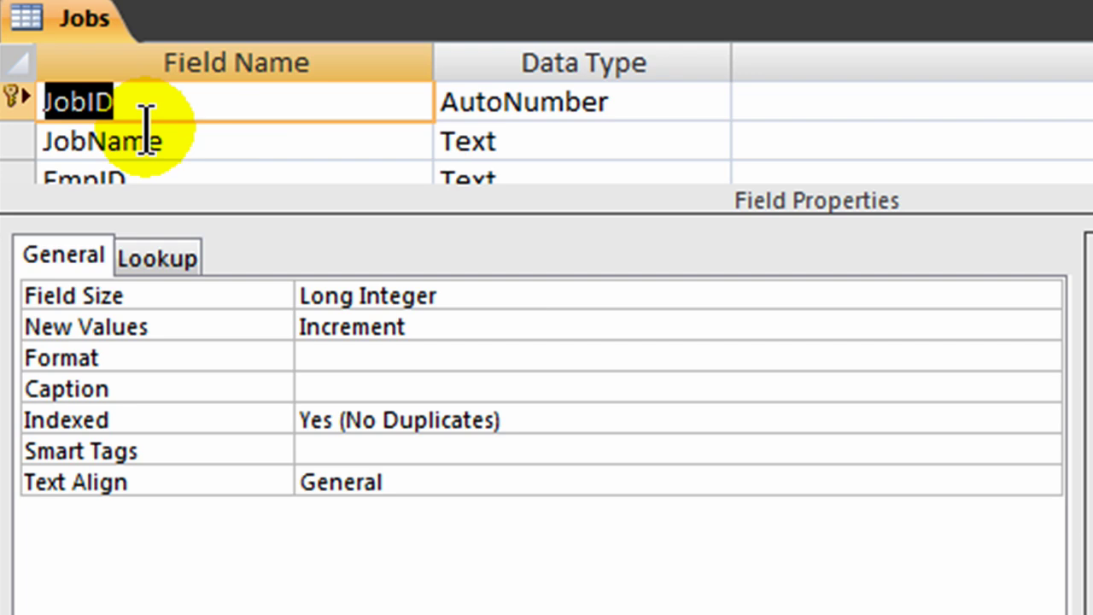
{"action": "left_click", "coordinate": [190, 136]}
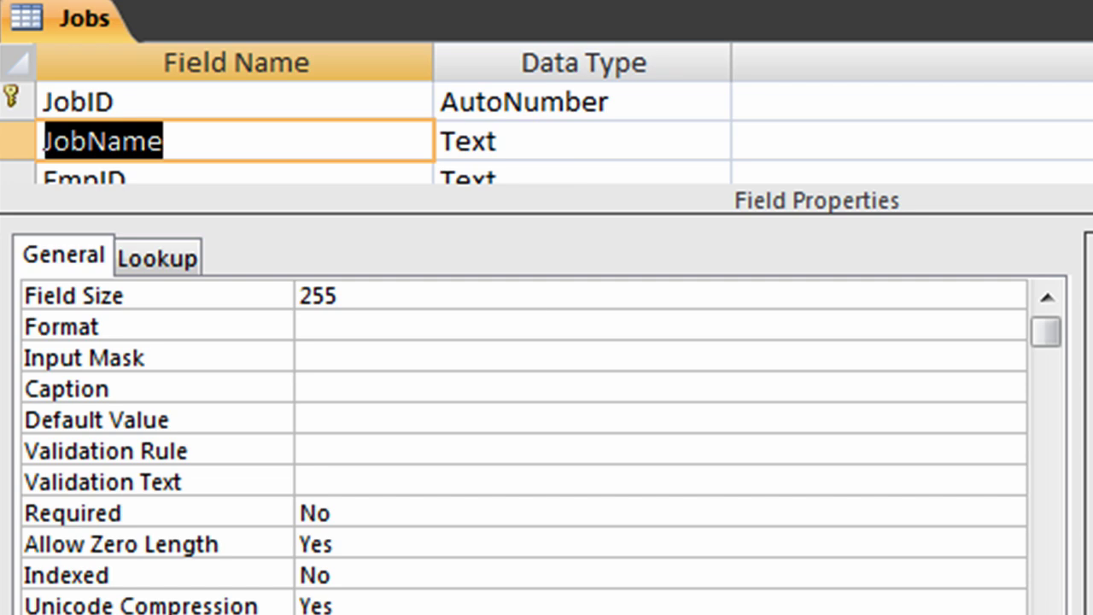
{"action": "type", "text": "ClientID"}
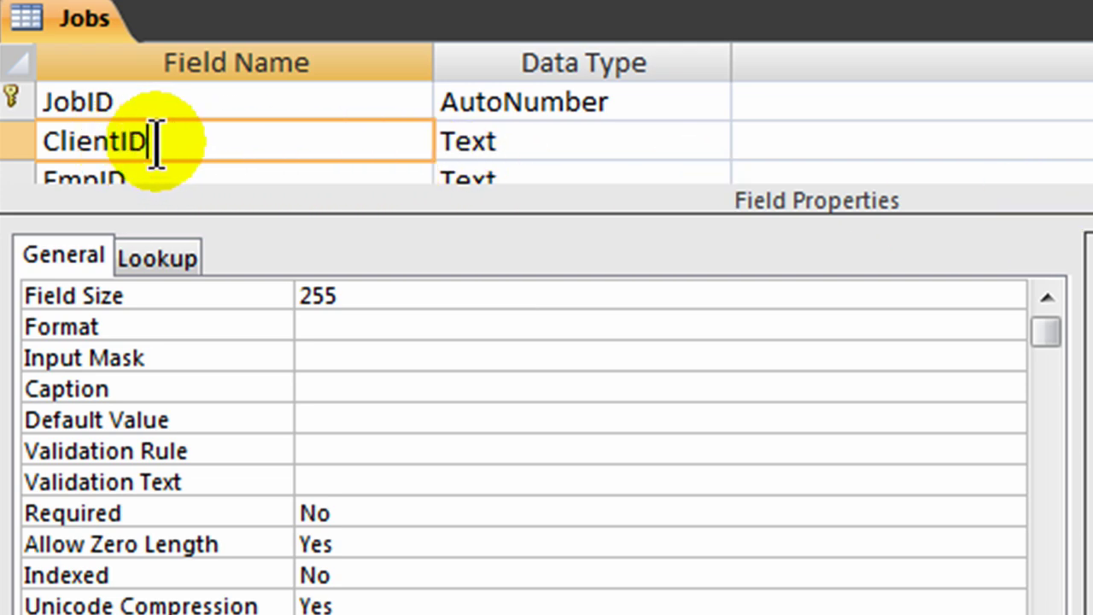
{"action": "scroll", "coordinate": [146, 142], "scroll_direction": "down", "scroll_amount": 1}
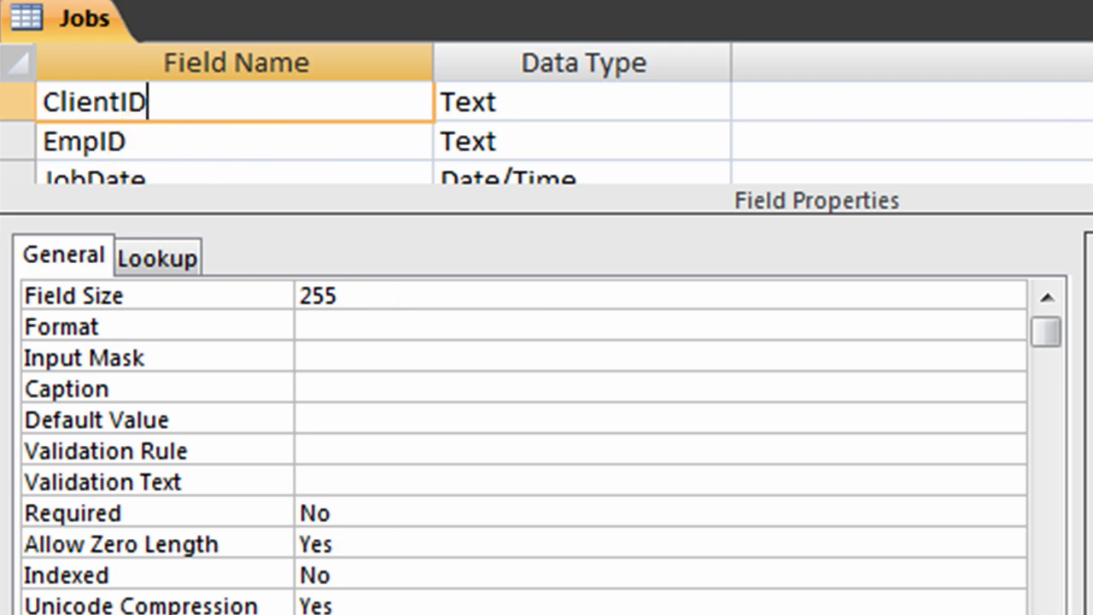
{"action": "scroll", "coordinate": [219, 128], "scroll_direction": "up", "scroll_amount": 1}
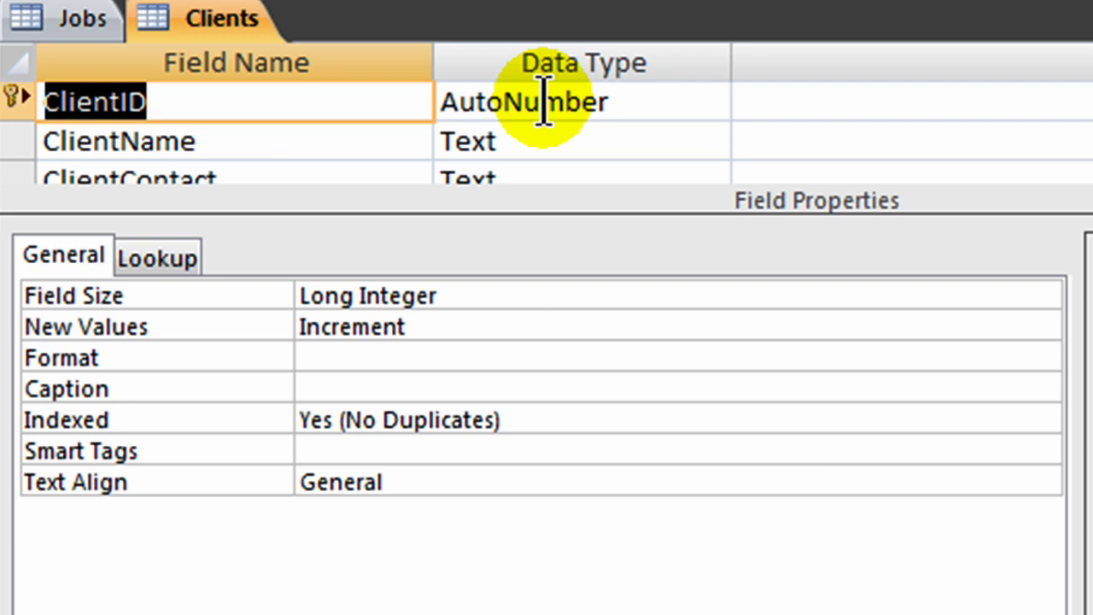
Step: Change Jobs' ClientID field to Number, save, and accept the value-loss warning
{"action": "left_click", "coordinate": [82, 20]}
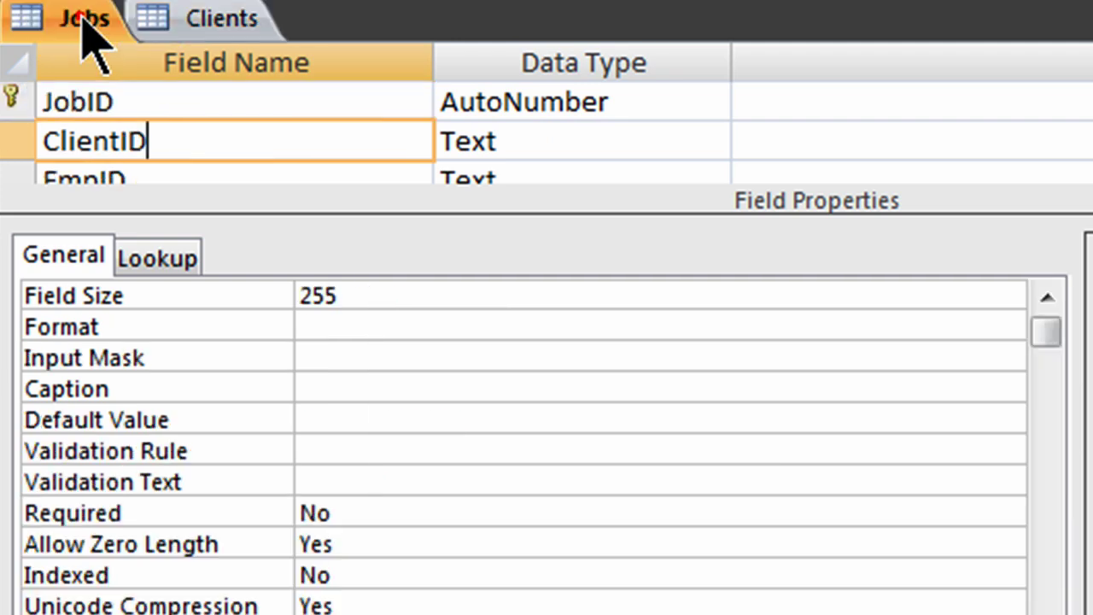
{"action": "left_click", "coordinate": [712, 143]}
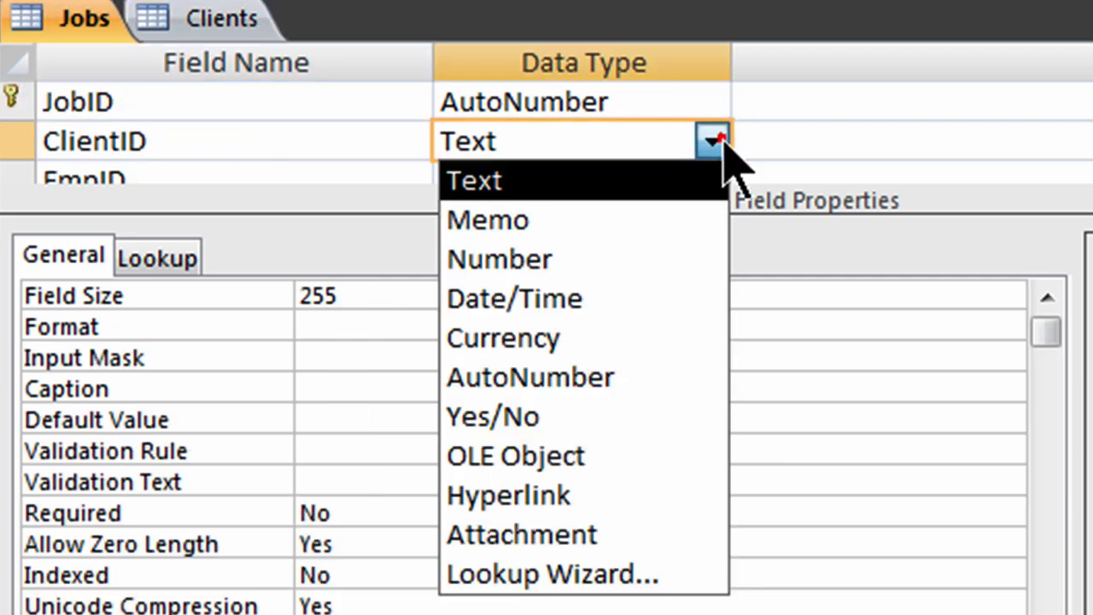
{"action": "left_click", "coordinate": [574, 261]}
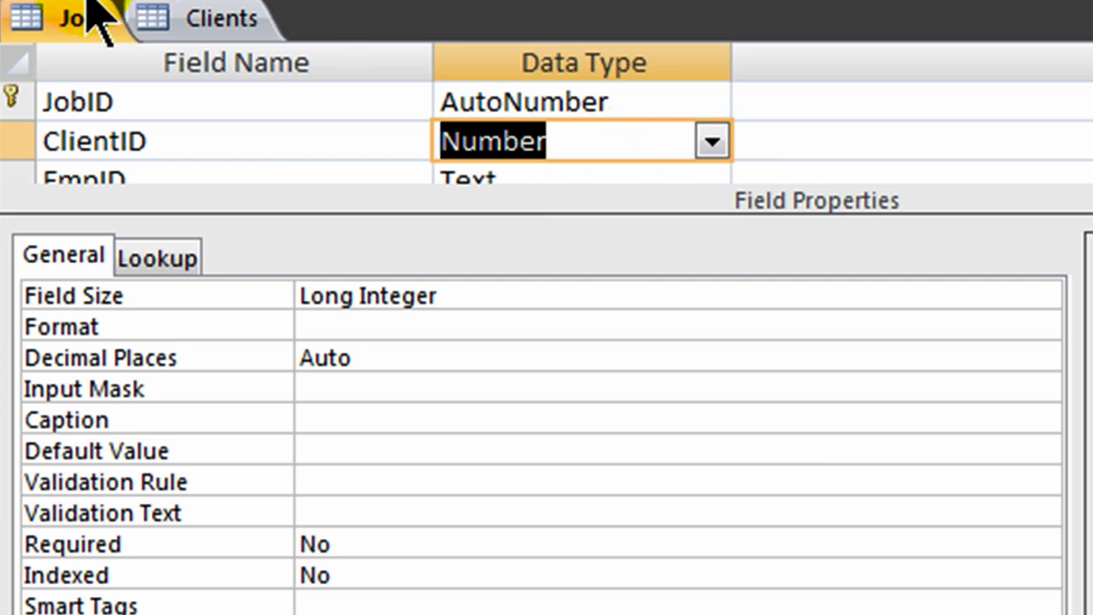
{"action": "left_click", "coordinate": [49, 7]}
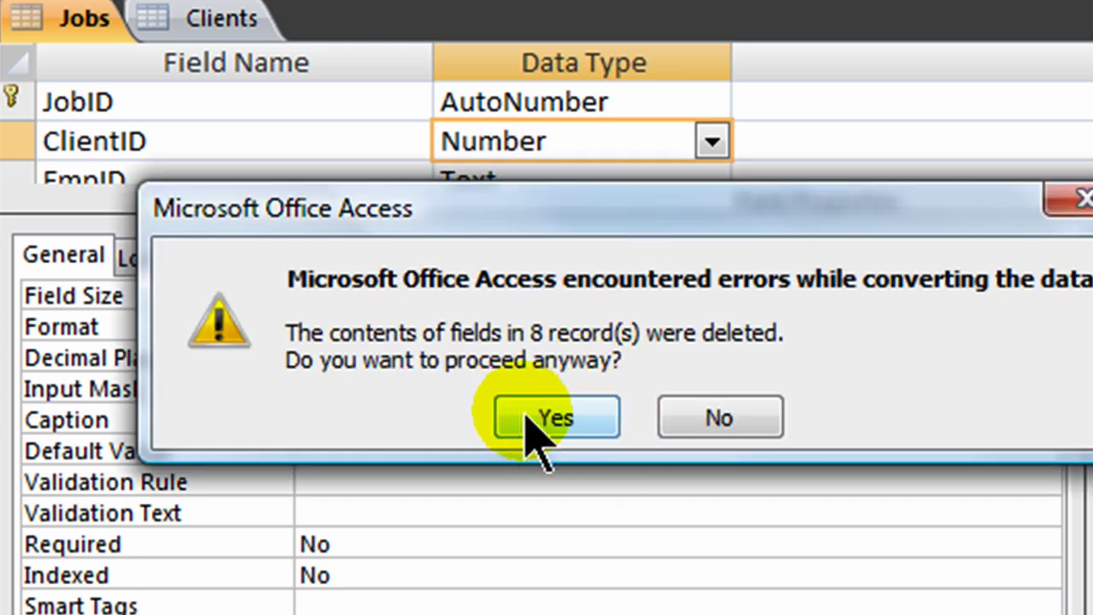
{"action": "left_click", "coordinate": [571, 418]}
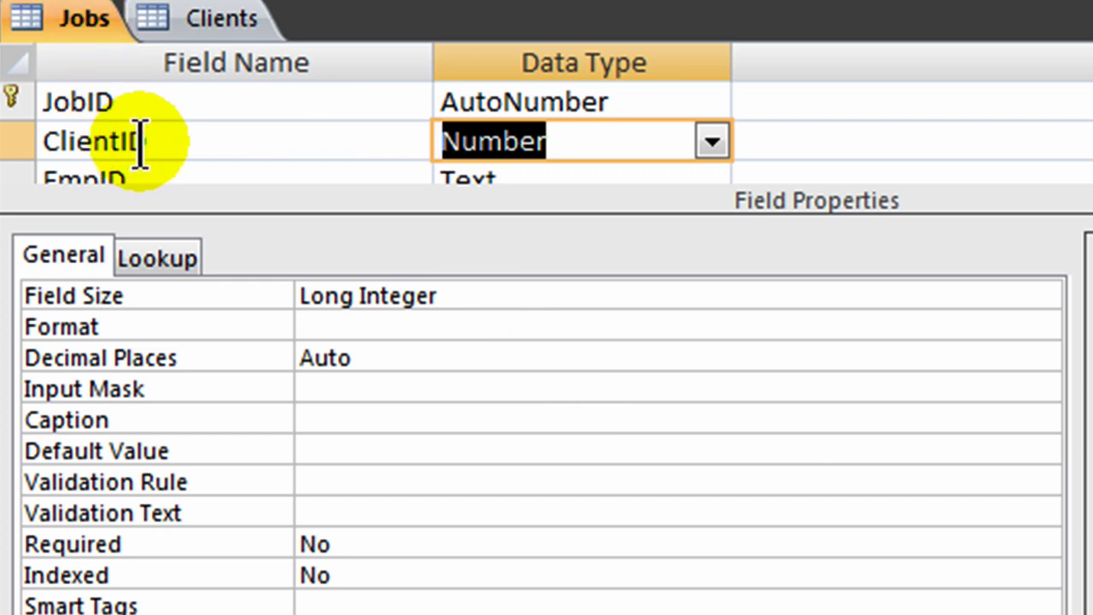
Step: Delete the JobHours field from the Jobs table design
{"action": "scroll", "coordinate": [367, 132], "scroll_direction": "down", "scroll_amount": 2}
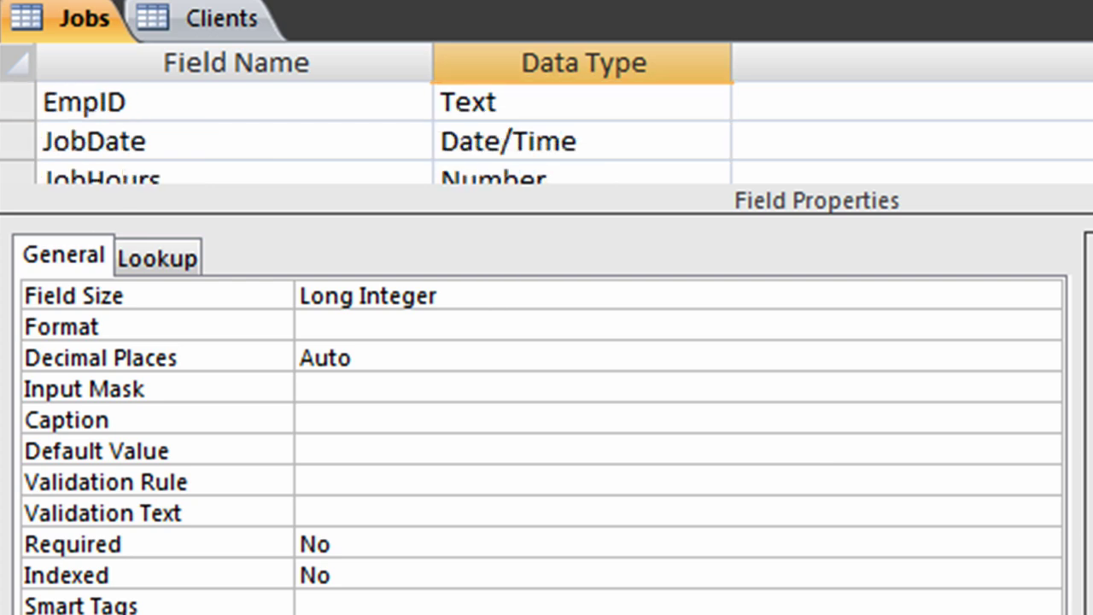
{"action": "scroll", "coordinate": [367, 132], "scroll_direction": "down", "scroll_amount": 1}
{"action": "scroll", "coordinate": [439, 97], "scroll_direction": "down", "scroll_amount": 1}
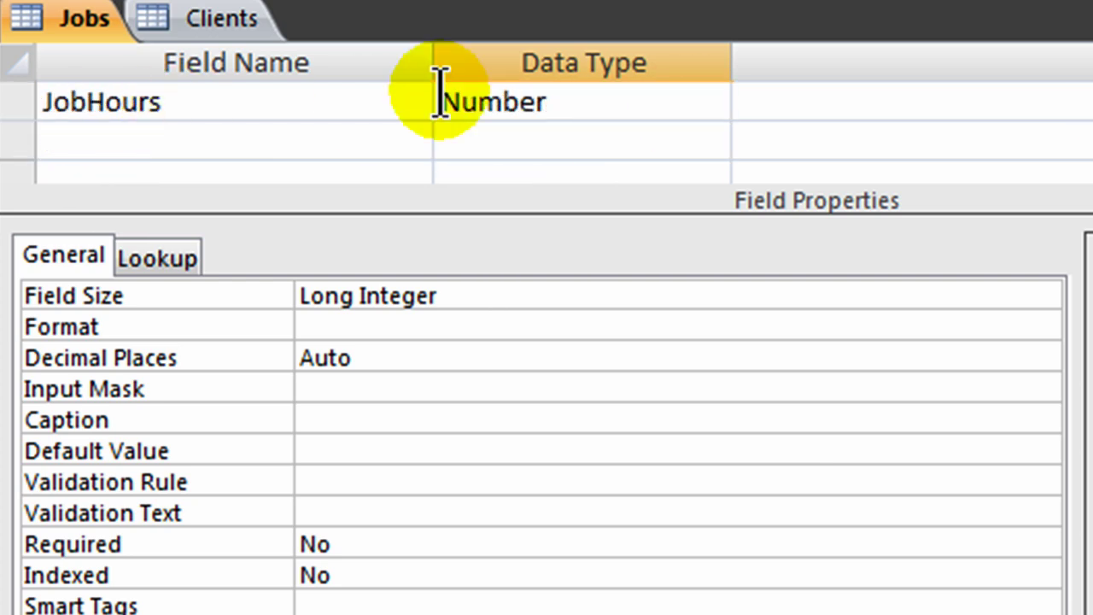
{"action": "scroll", "coordinate": [439, 98], "scroll_direction": "up", "scroll_amount": 1}
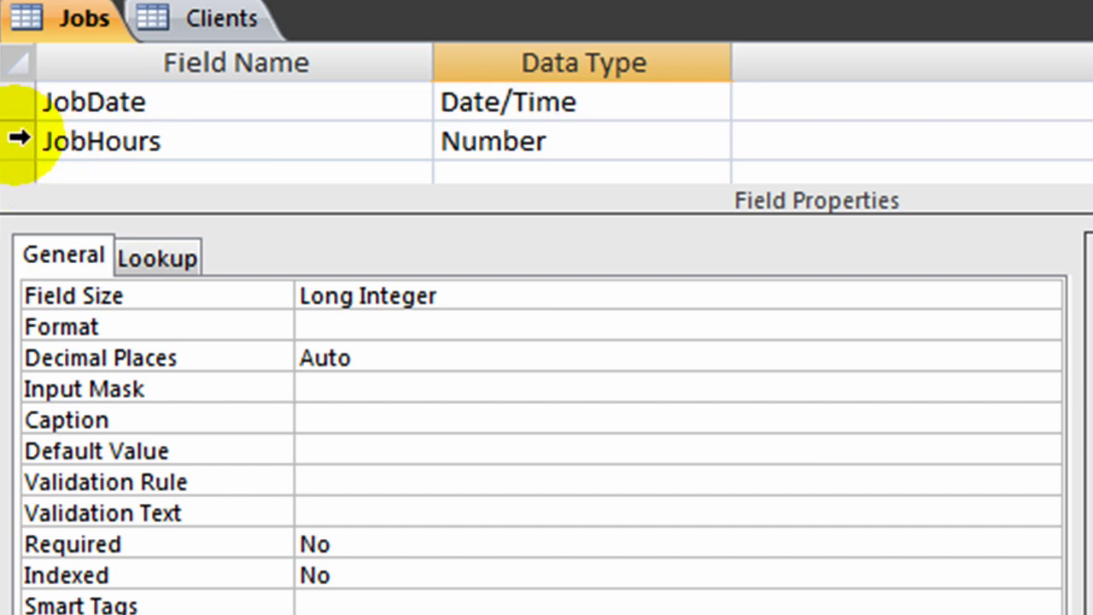
{"action": "left_click", "coordinate": [19, 140]}
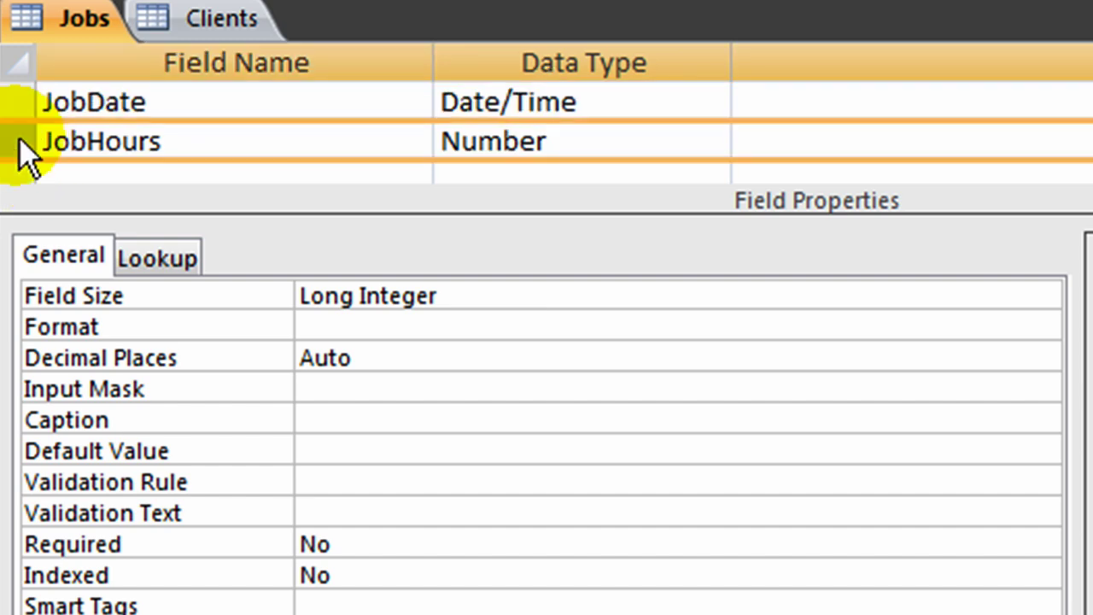
{"action": "right_click", "coordinate": [20, 144]}
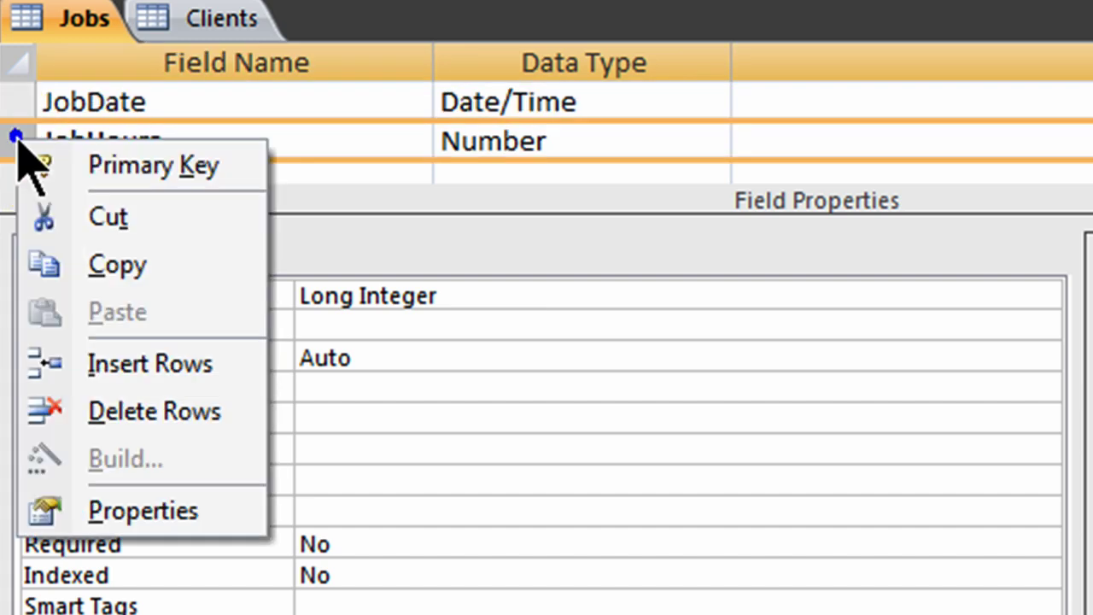
{"action": "left_click", "coordinate": [158, 411]}
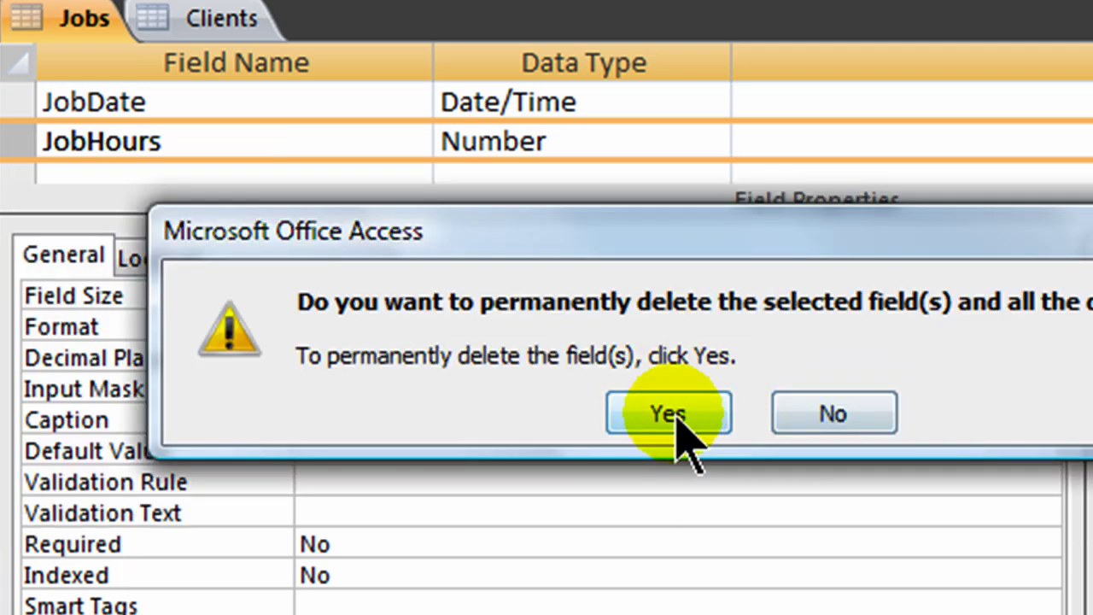
{"action": "left_click", "coordinate": [668, 413]}
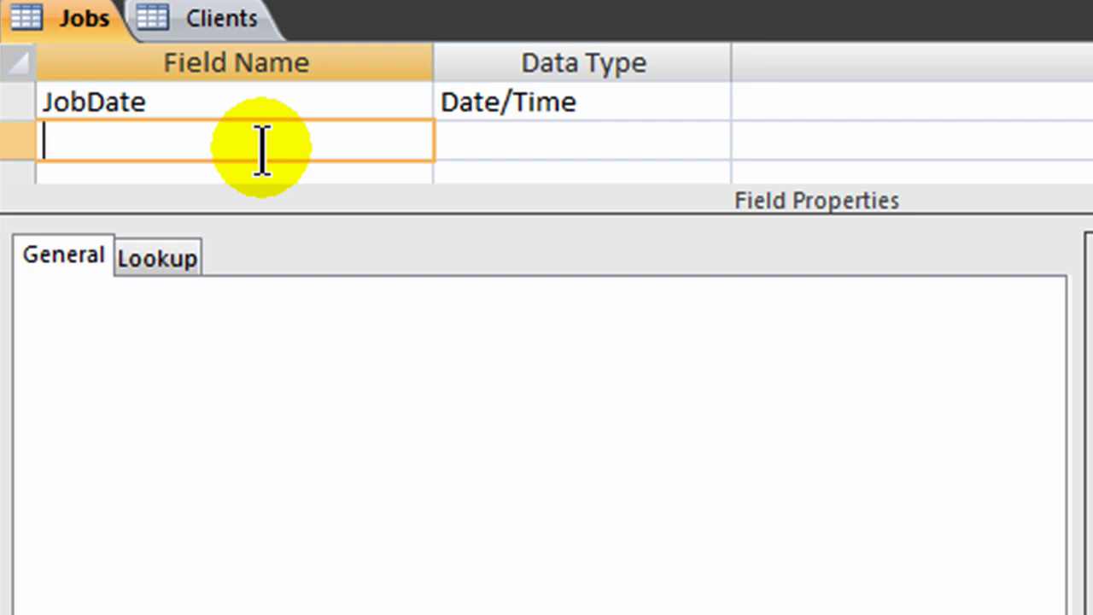
Step: Add JobStartTime and JobEndTime fields, both with the Date/Time data type
{"action": "type", "text": "J"}
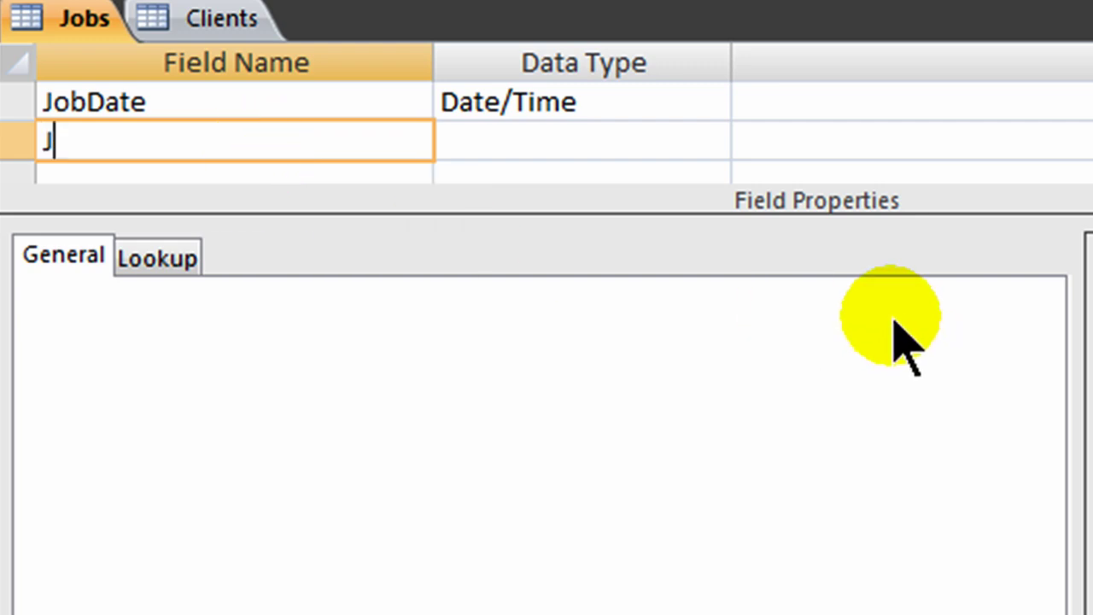
{"action": "type", "text": "obStartTime"}
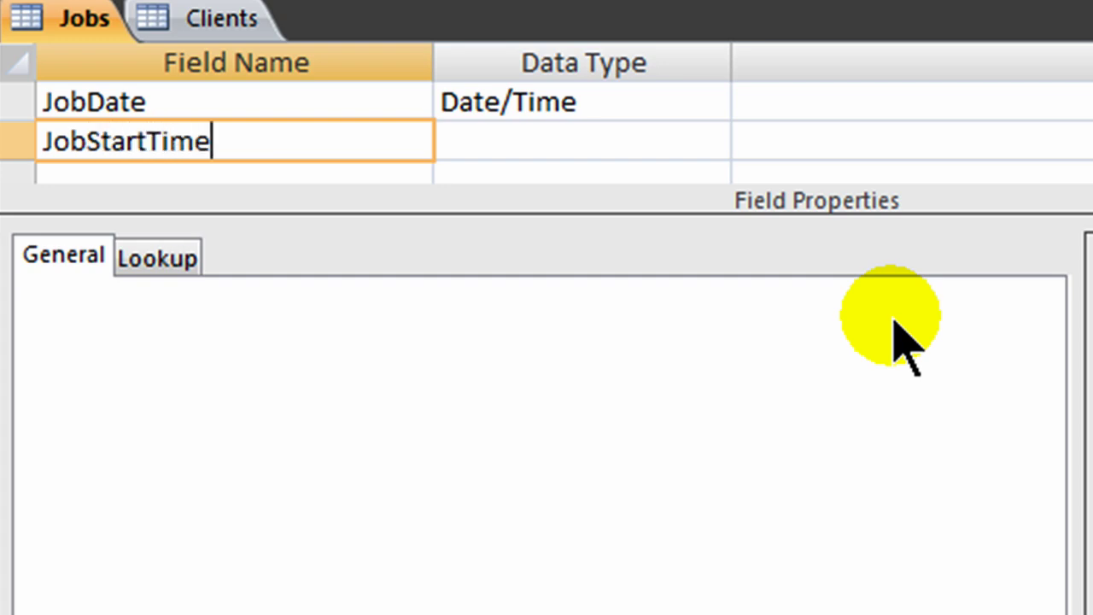
{"action": "key", "text": "Tab"}
{"action": "type", "text": "d"}
{"action": "key", "text": "Tab"}
{"action": "key", "text": "Tab"}
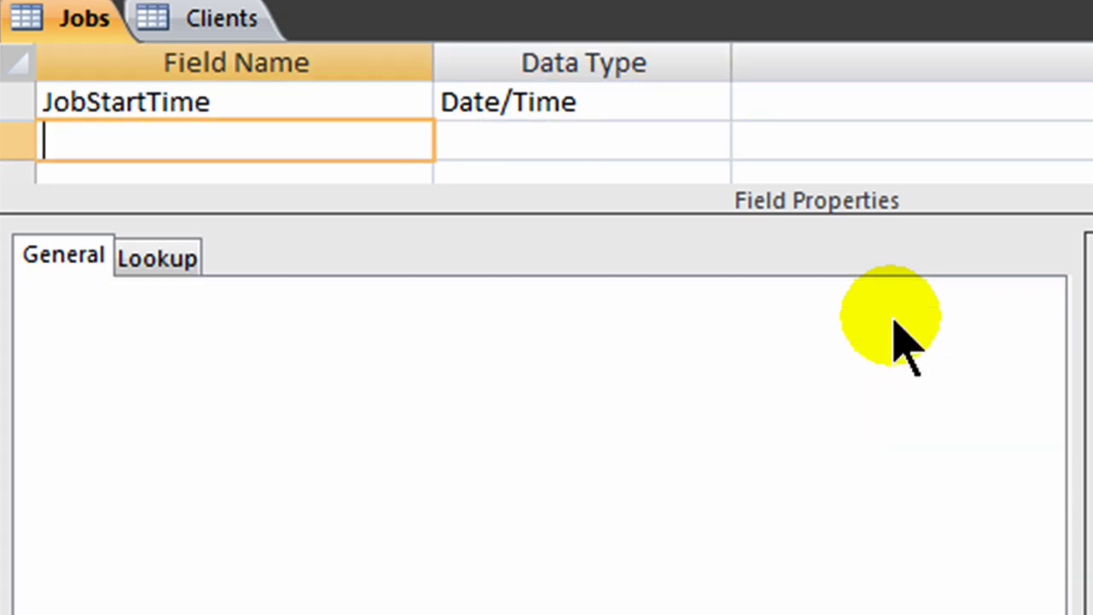
{"action": "type", "text": "JobEndTime"}
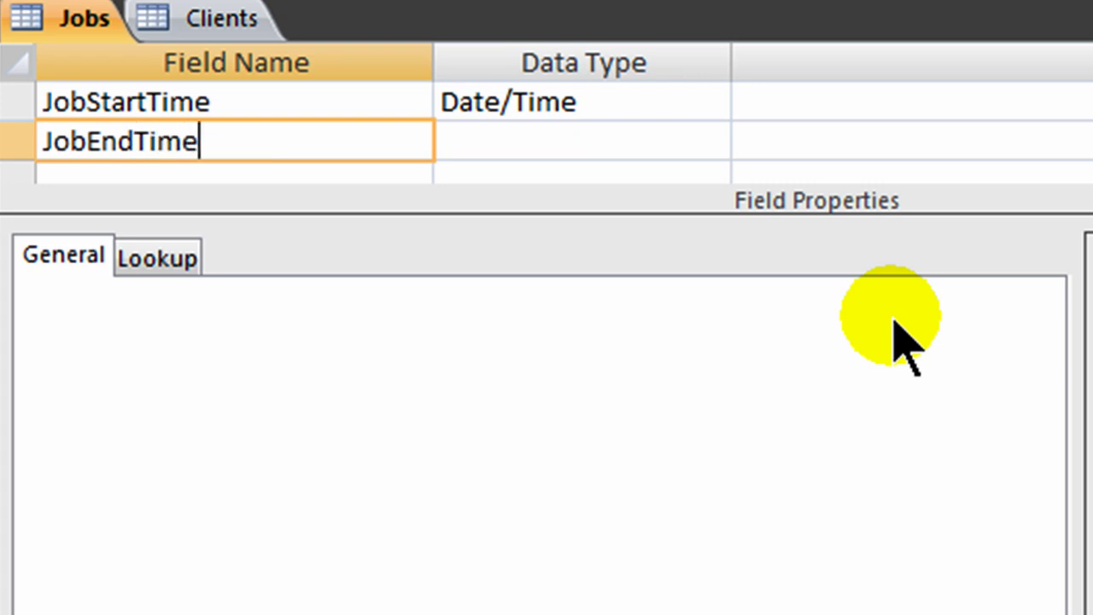
{"action": "key", "text": "Tab"}
{"action": "type", "text": "da"}
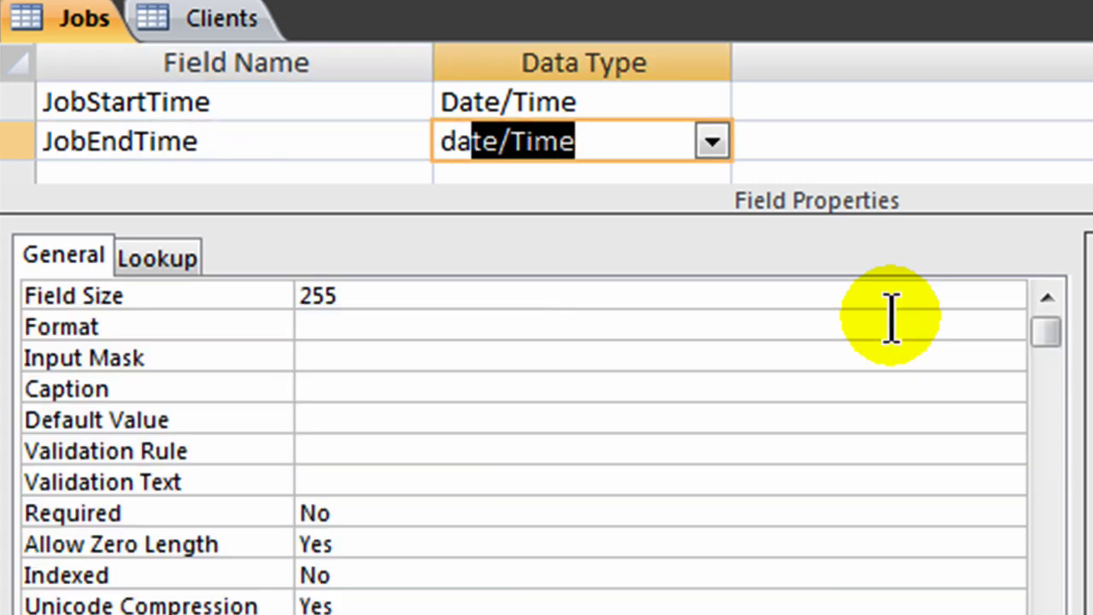
{"action": "key", "text": "Right"}
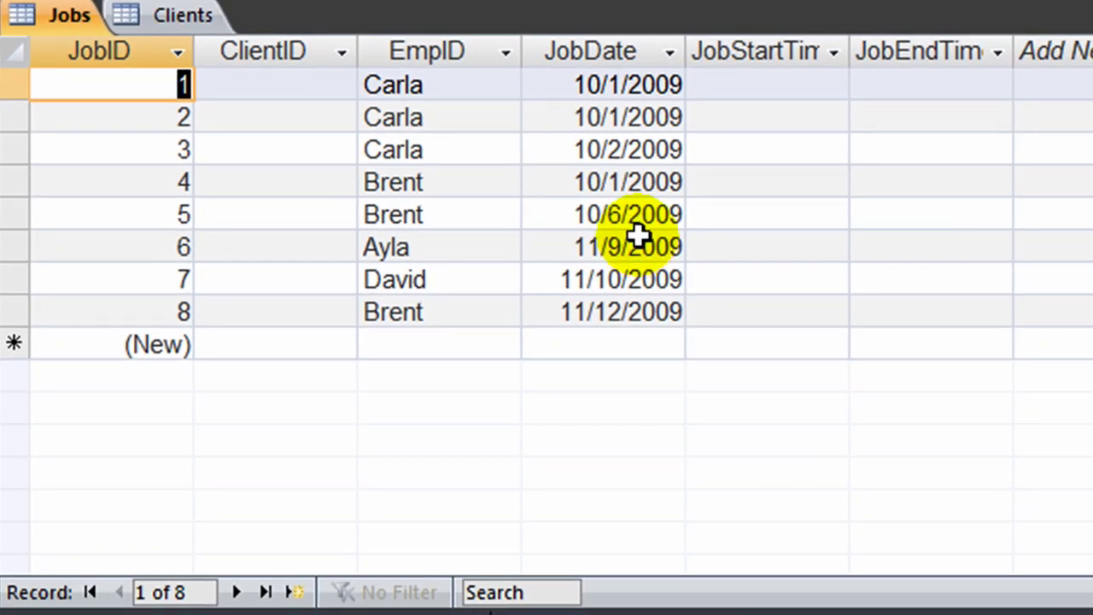
Step: Check job 1's employee choice and select ClientID cells across the Jobs datasheet
{"action": "left_click", "coordinate": [507, 85]}
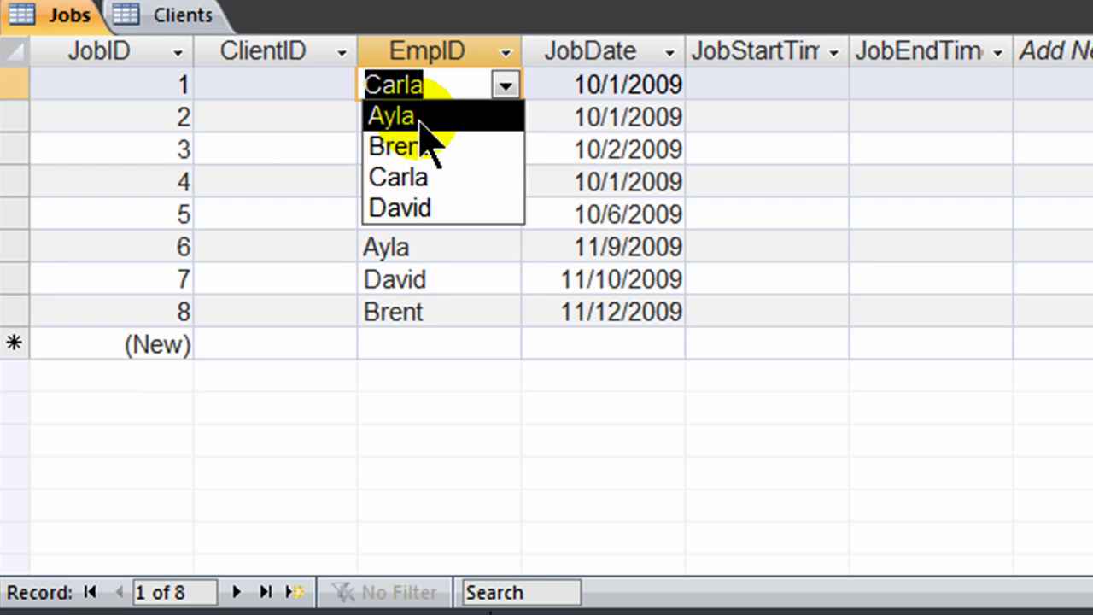
{"action": "left_click", "coordinate": [469, 82]}
{"action": "left_click", "coordinate": [507, 86]}
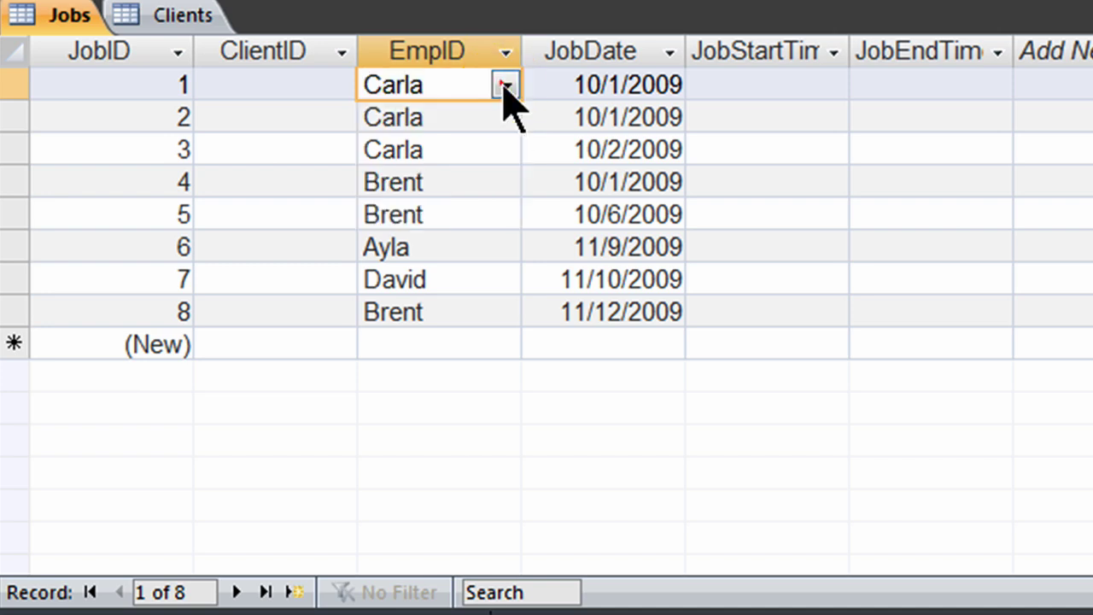
{"action": "left_click", "coordinate": [468, 179]}
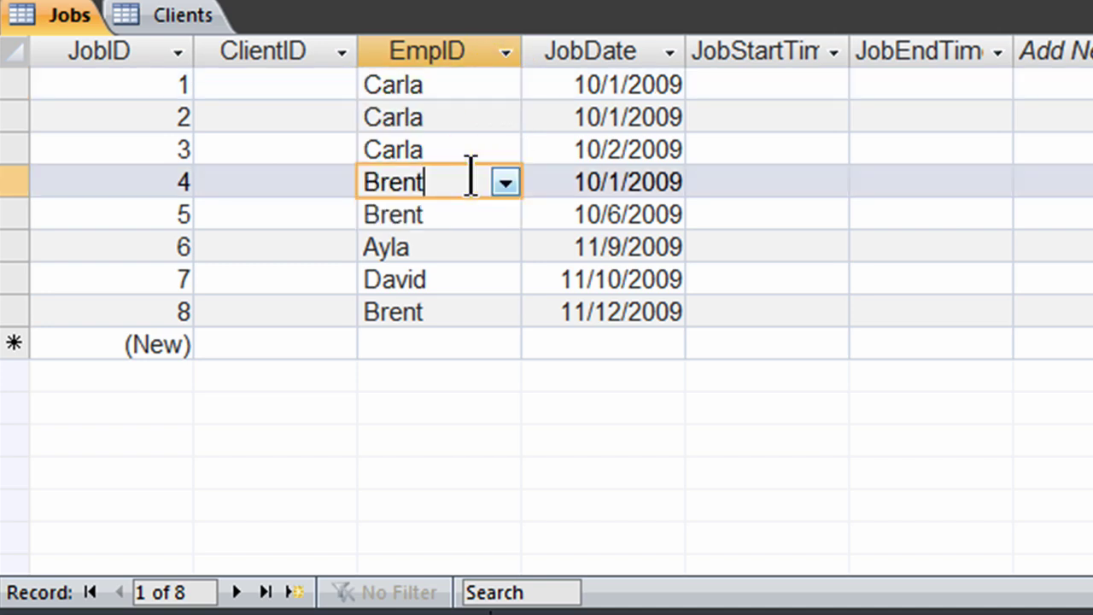
{"action": "left_click", "coordinate": [289, 81]}
{"action": "left_click", "coordinate": [285, 126]}
{"action": "left_click", "coordinate": [277, 209]}
{"action": "left_click", "coordinate": [281, 312]}
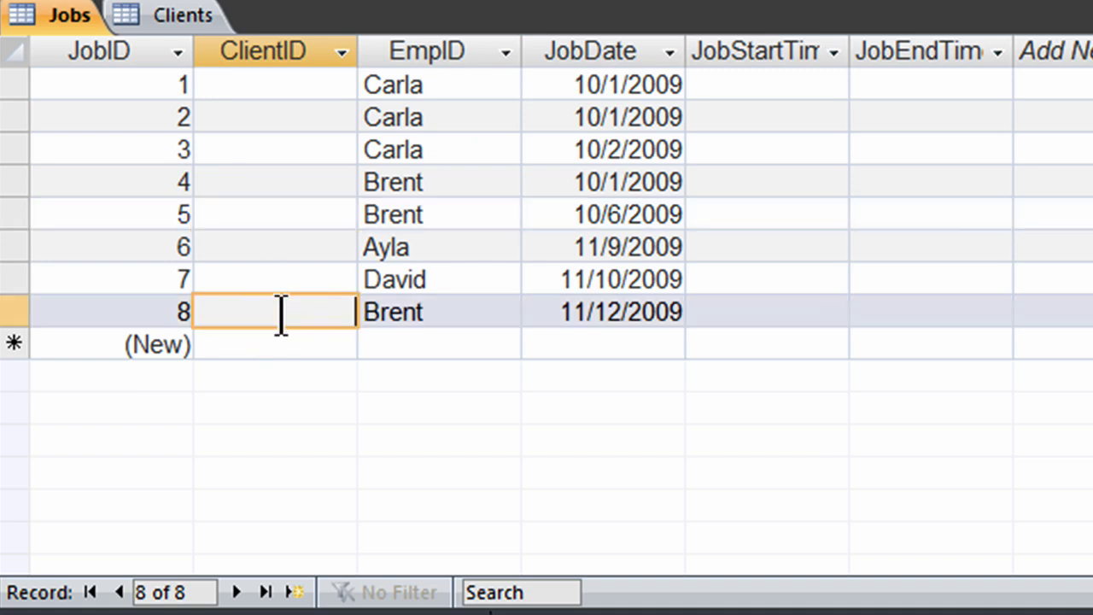
{"action": "left_click", "coordinate": [283, 182]}
{"action": "left_click", "coordinate": [310, 86]}
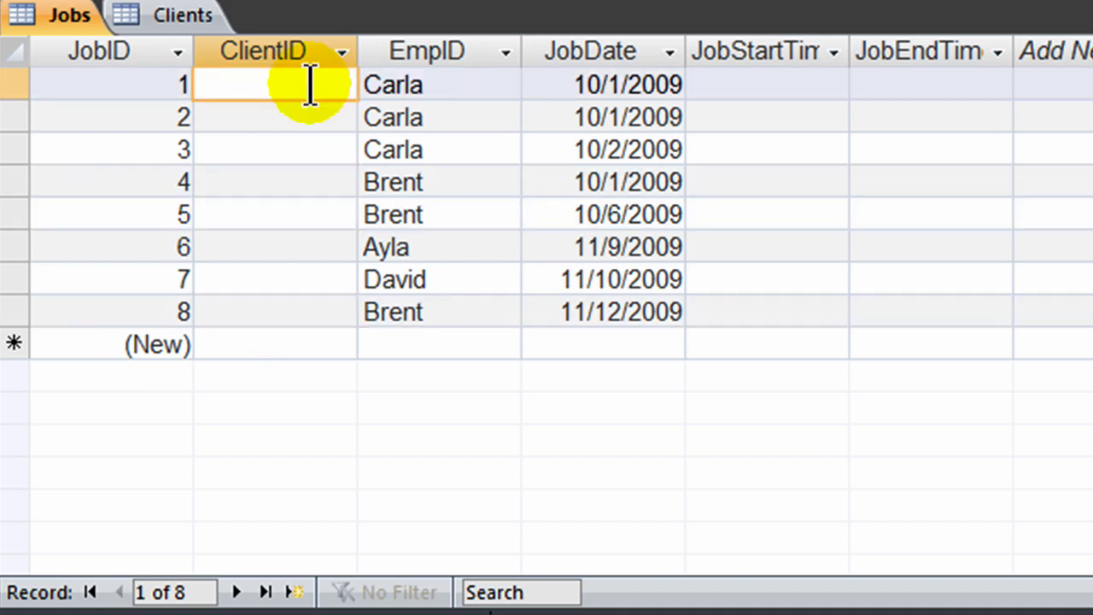
{"action": "left_click", "coordinate": [298, 122]}
{"action": "left_click", "coordinate": [295, 96]}
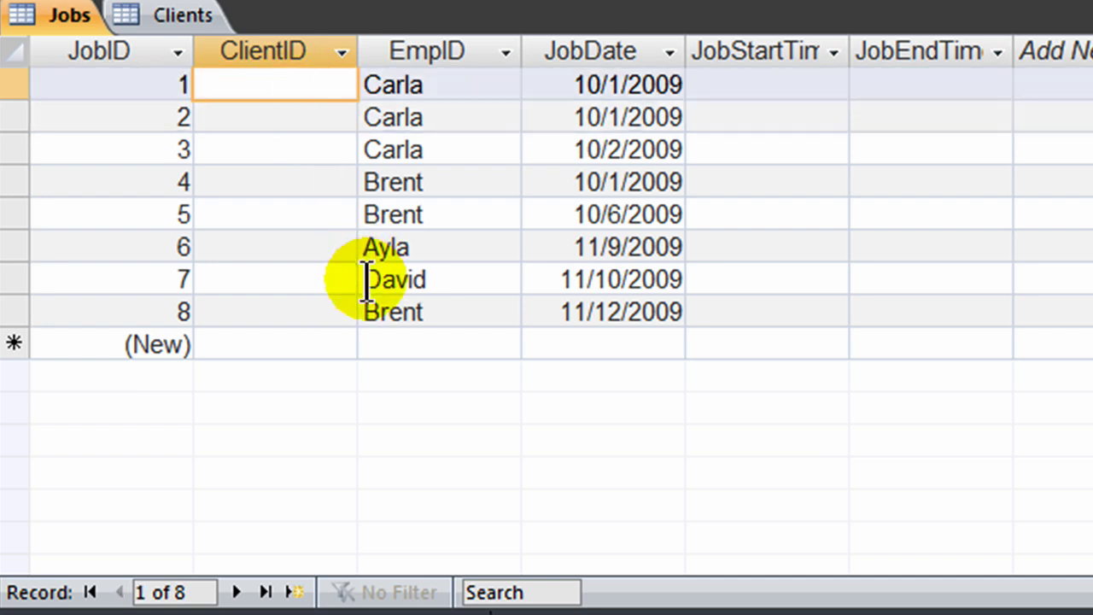
Step: Enter ClientID values 1, 2, 2 and 3 for jobs 1 through 4
{"action": "type", "text": "1"}
{"action": "key", "text": "Tab"}
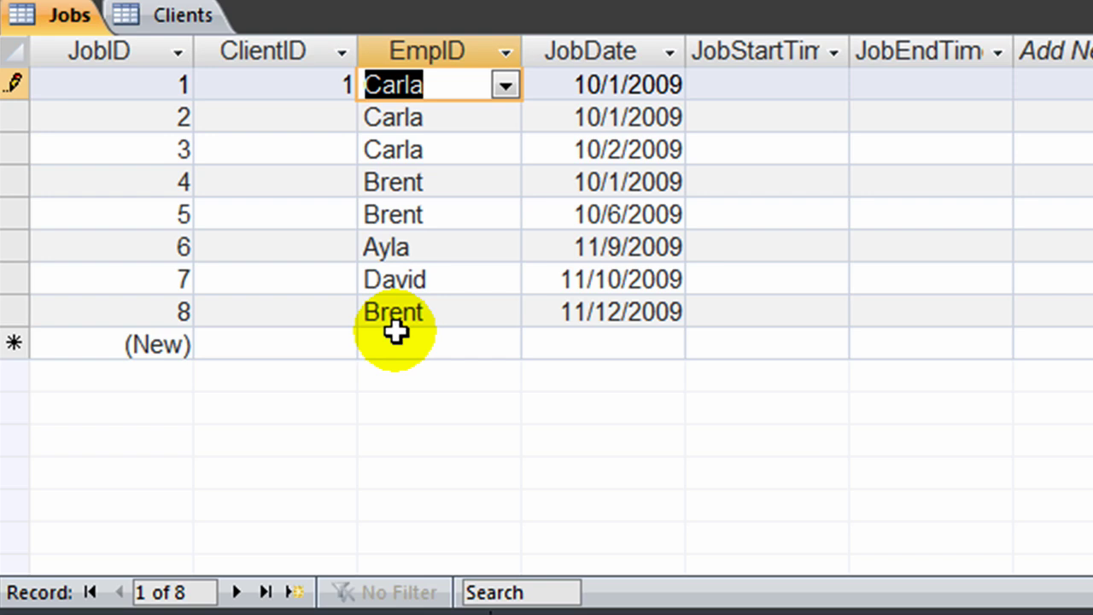
{"action": "left_click", "coordinate": [340, 117]}
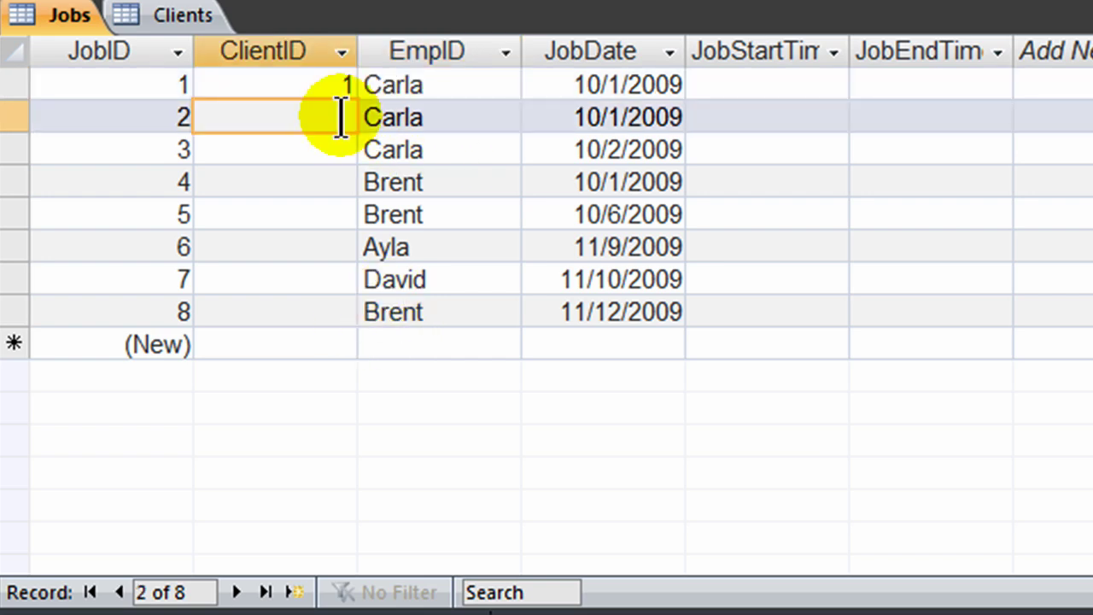
{"action": "type", "text": "2"}
{"action": "left_click", "coordinate": [348, 147]}
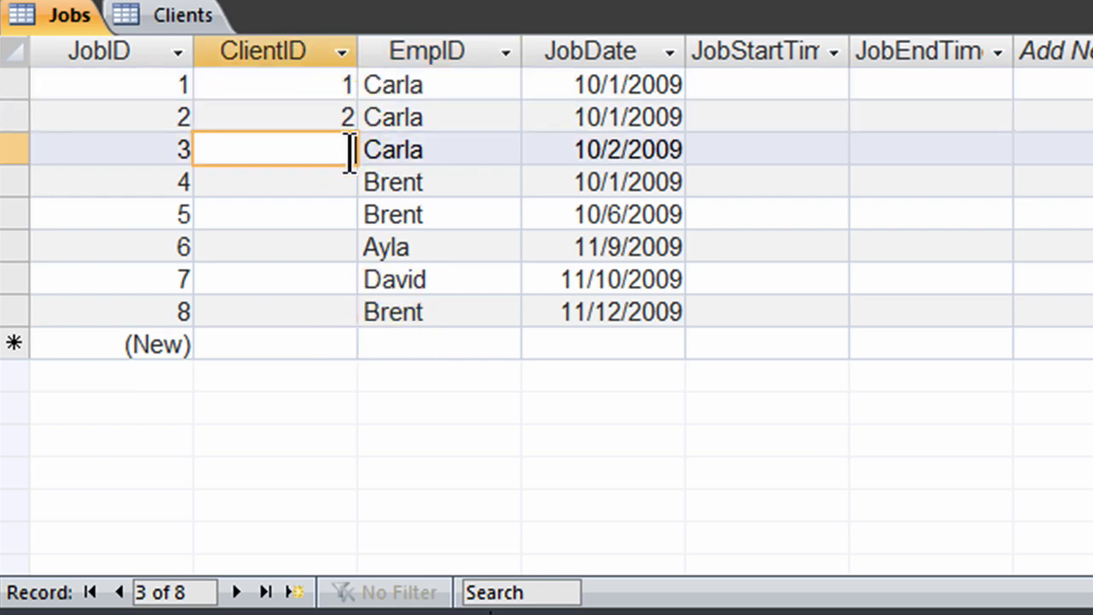
{"action": "type", "text": "2"}
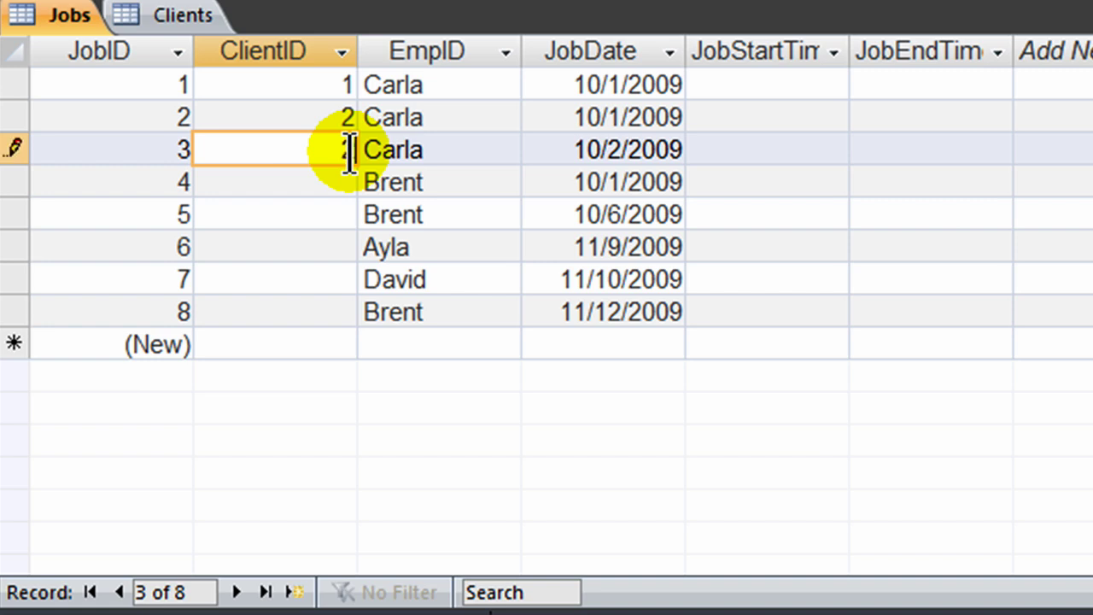
{"action": "left_click", "coordinate": [285, 190]}
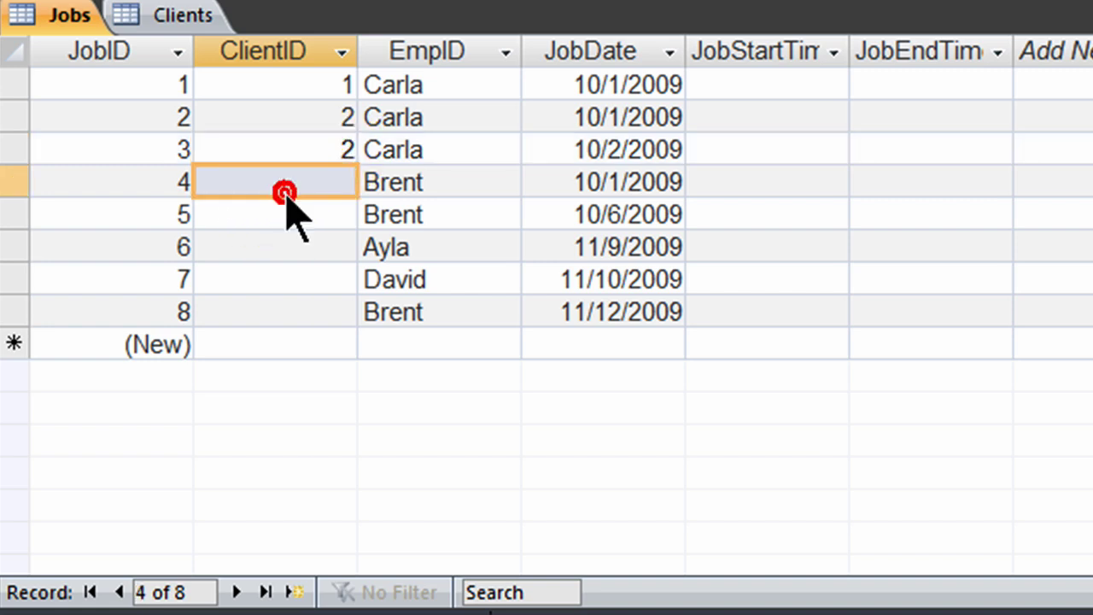
{"action": "type", "text": "3"}
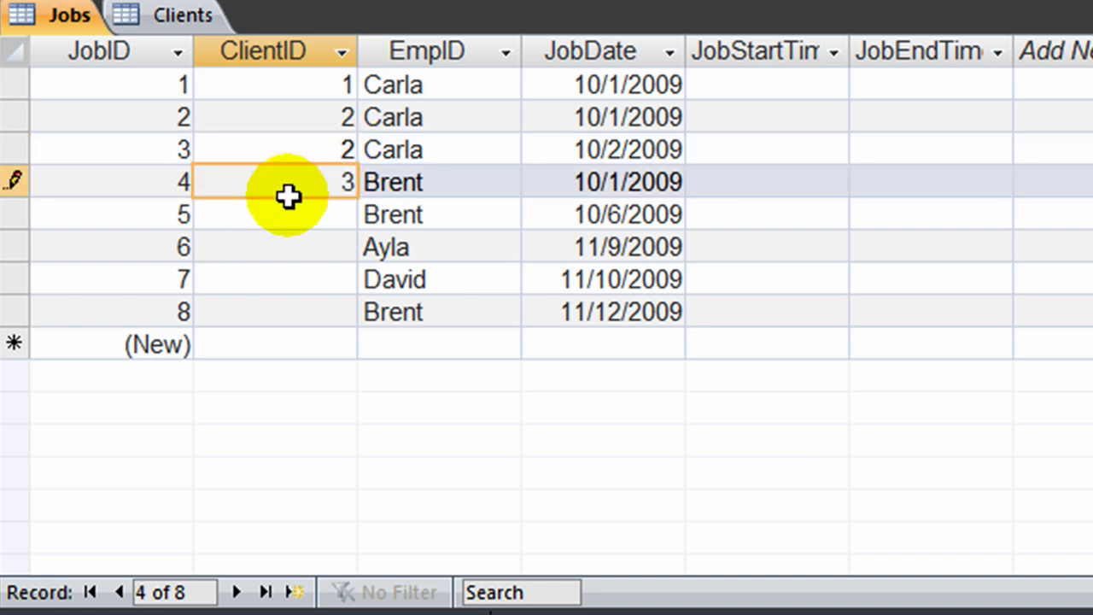
Step: Enter ClientID values 4, 2, 1 and 4 for jobs 5 through 8
{"action": "left_click", "coordinate": [293, 213]}
{"action": "type", "text": "4"}
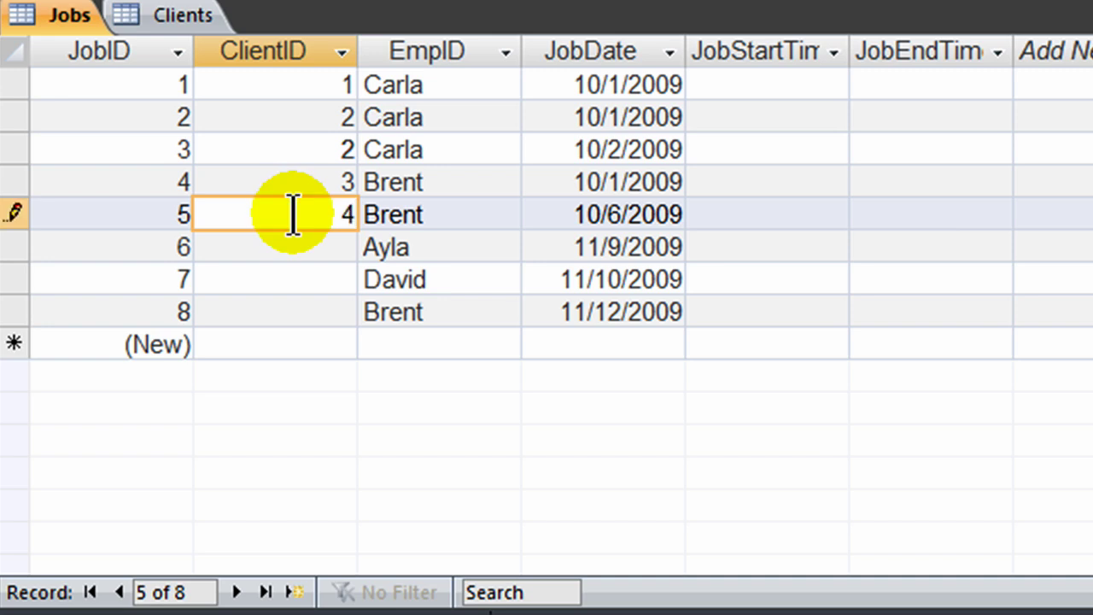
{"action": "left_click", "coordinate": [298, 245]}
{"action": "type", "text": "2"}
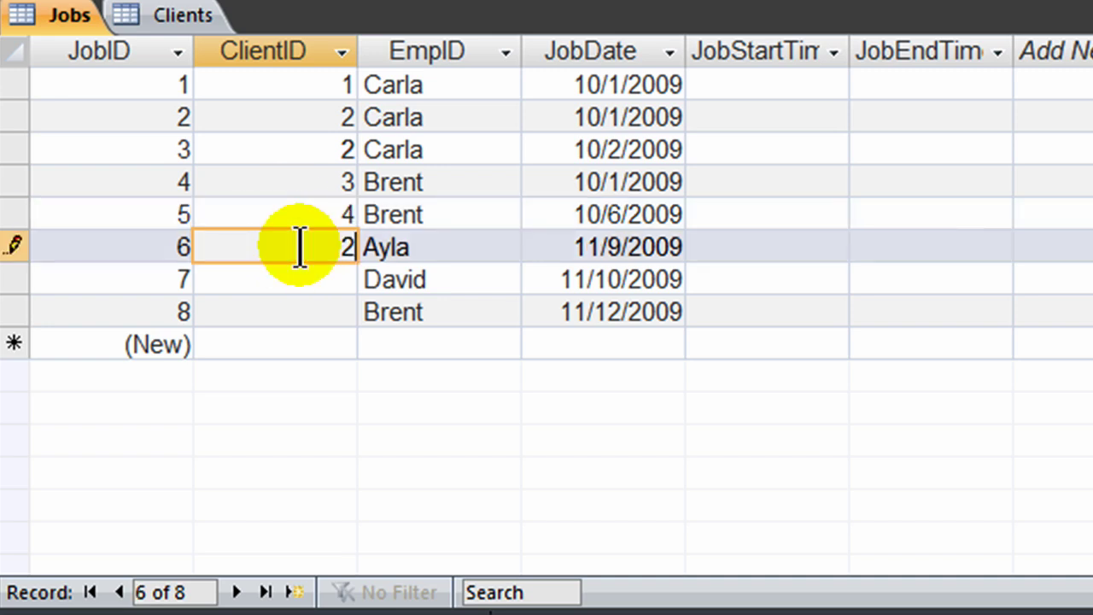
{"action": "left_click", "coordinate": [313, 280]}
{"action": "type", "text": "1"}
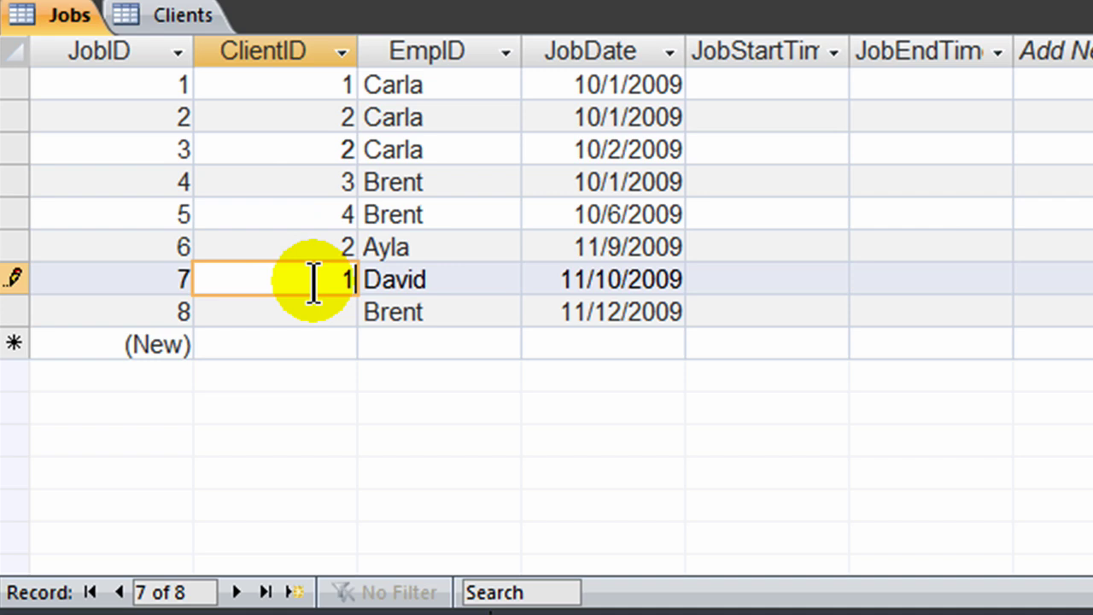
{"action": "left_click", "coordinate": [299, 313]}
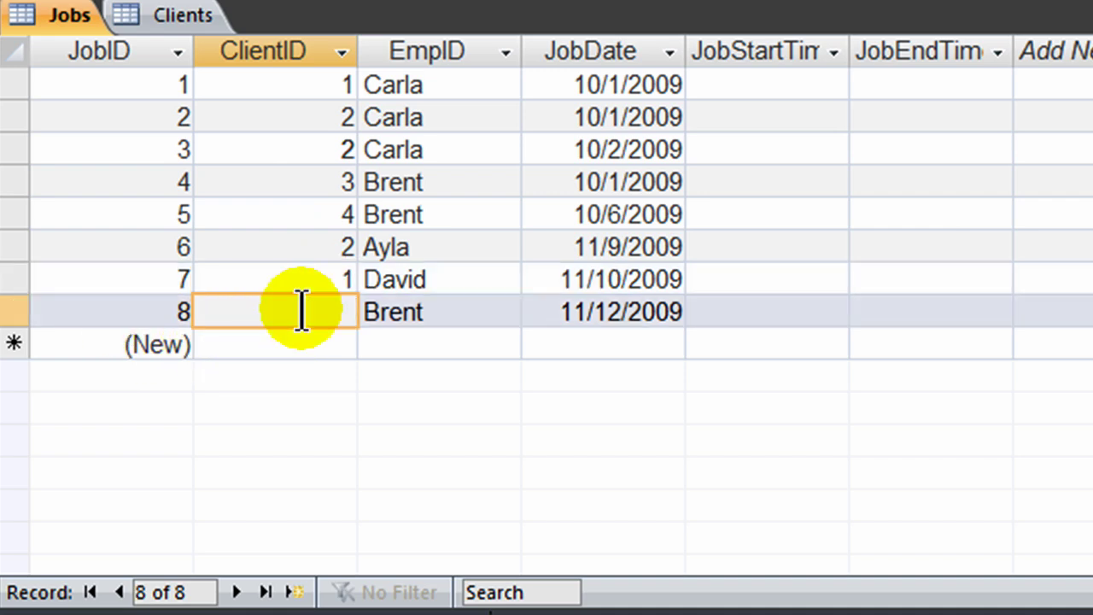
{"action": "type", "text": "4"}
{"action": "left_click", "coordinate": [318, 218]}
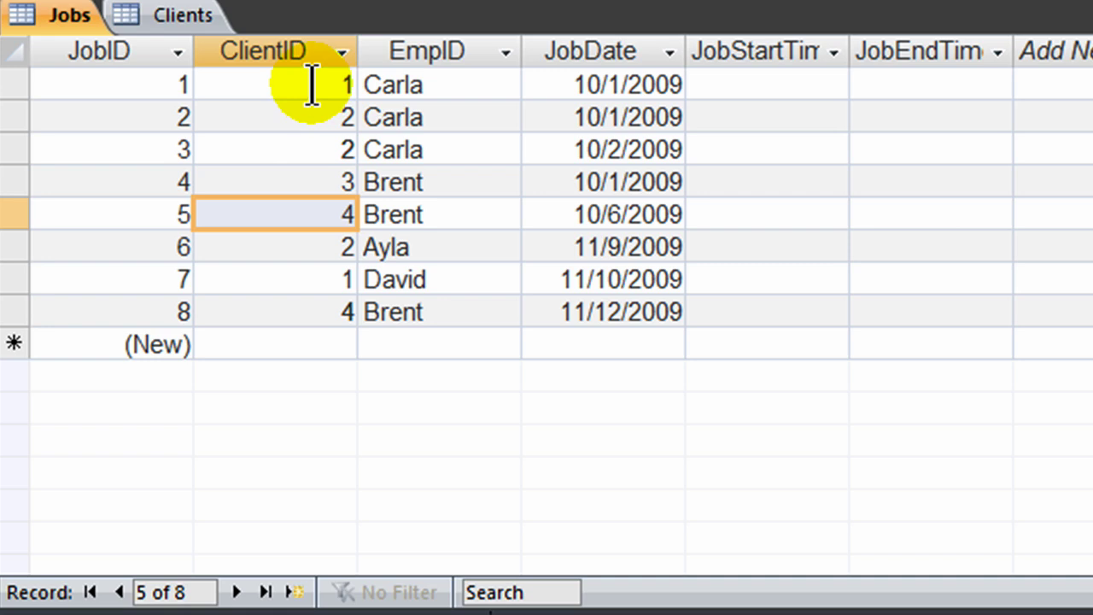
{"action": "left_click", "coordinate": [183, 26]}
{"action": "key", "text": "ctrl+period"}
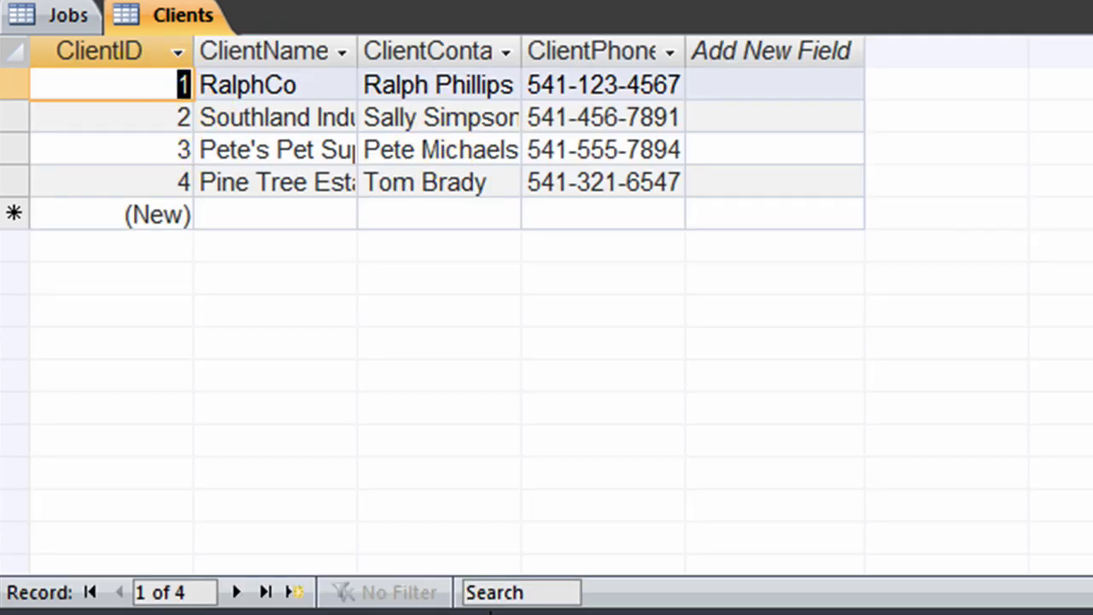
{"action": "left_click", "coordinate": [73, 21]}
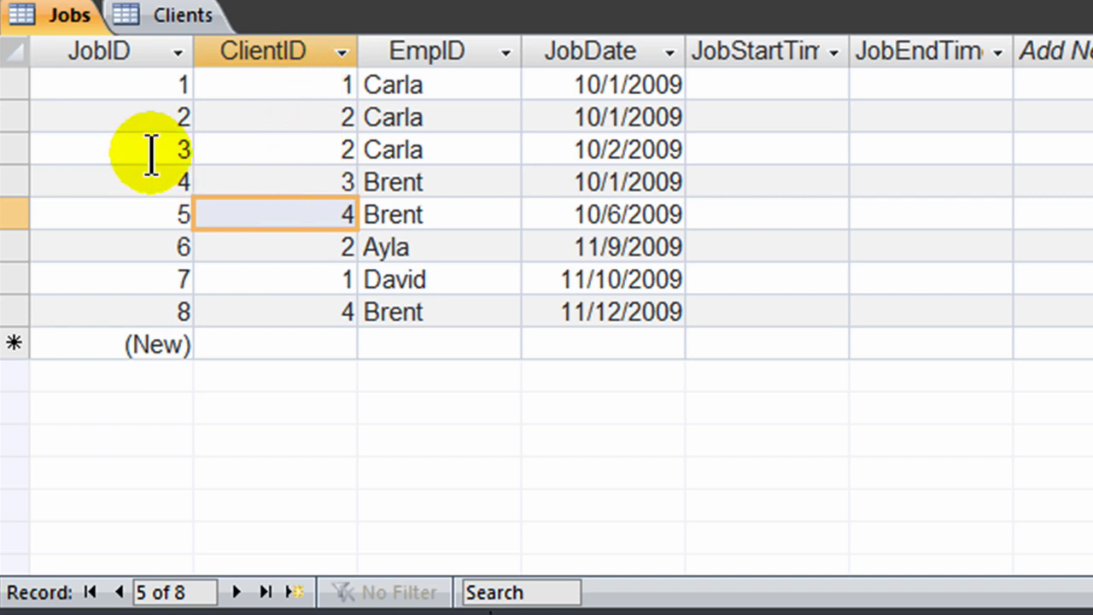
{"action": "left_click", "coordinate": [271, 148]}
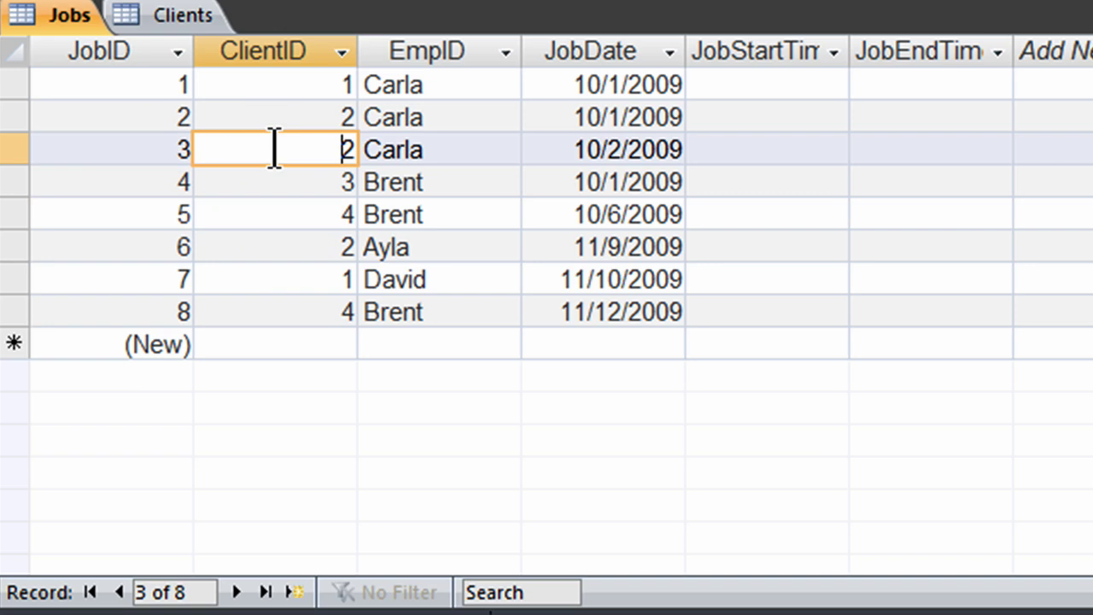
{"action": "left_click", "coordinate": [407, 151]}
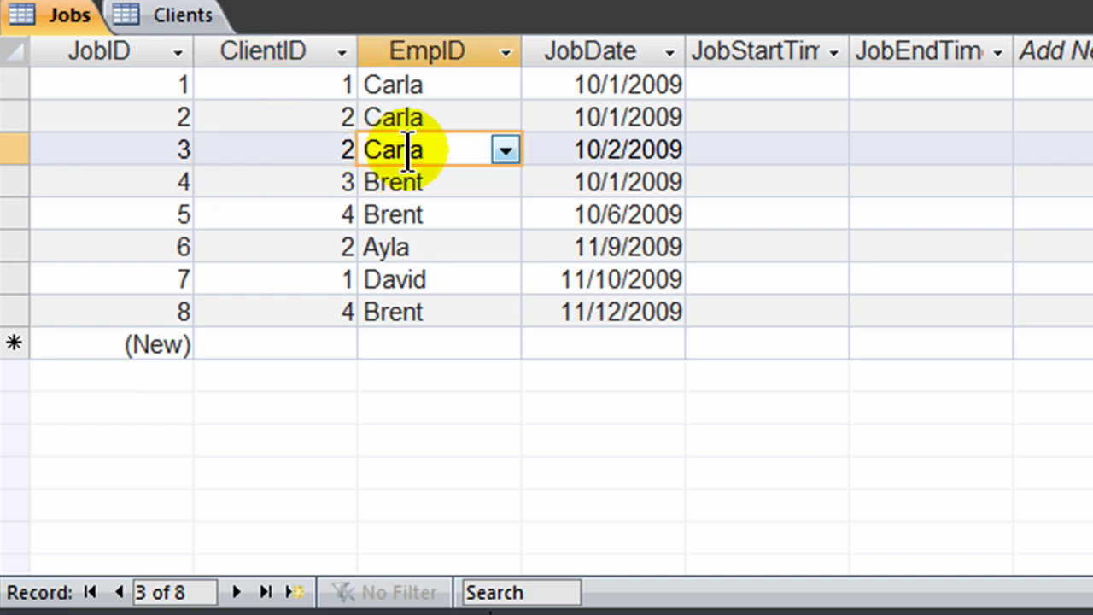
{"action": "key", "text": "Down"}
{"action": "key", "text": "Down"}
{"action": "key", "text": "Down"}
{"action": "key", "text": "shift+Tab"}
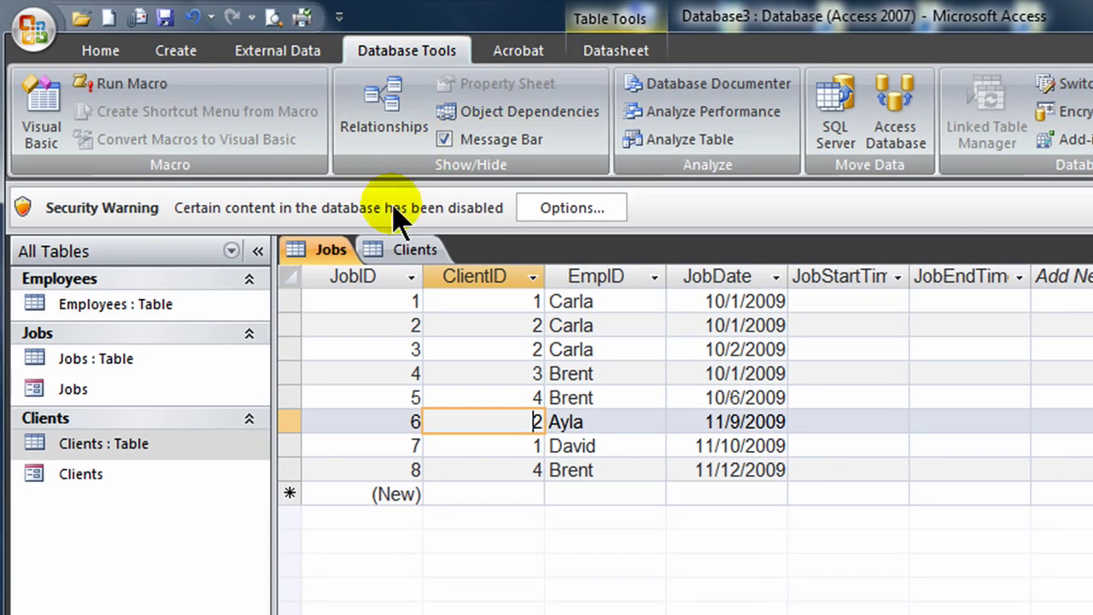
Step: Close the open tables, open Relationships, and delete the Employees–Jobs link
{"action": "key", "text": "ctrl+F4"}
{"action": "key", "text": "ctrl+F4"}
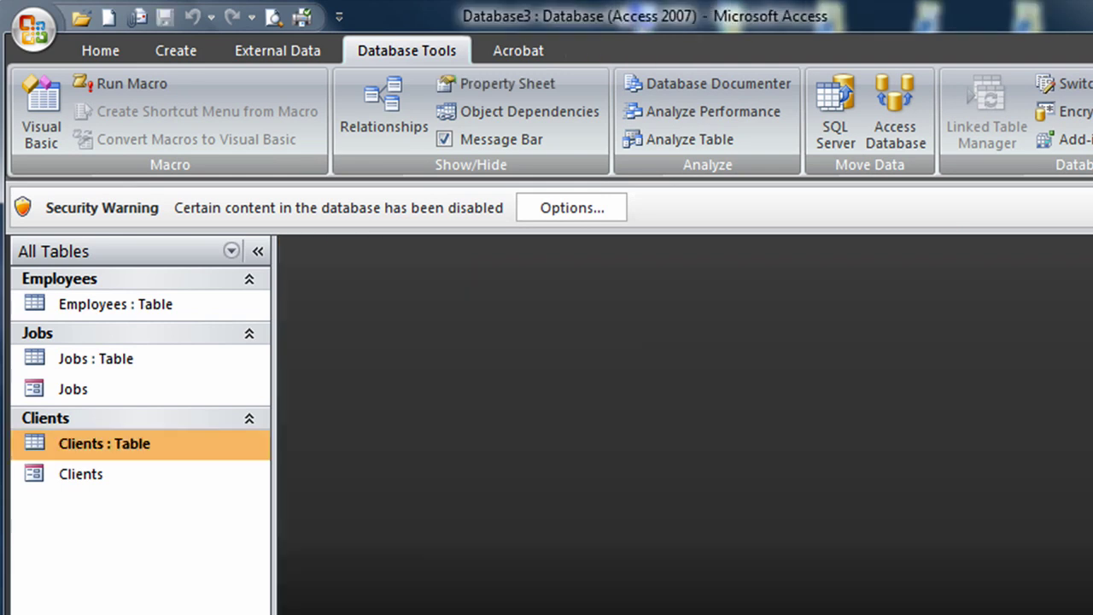
{"action": "left_click", "coordinate": [385, 111]}
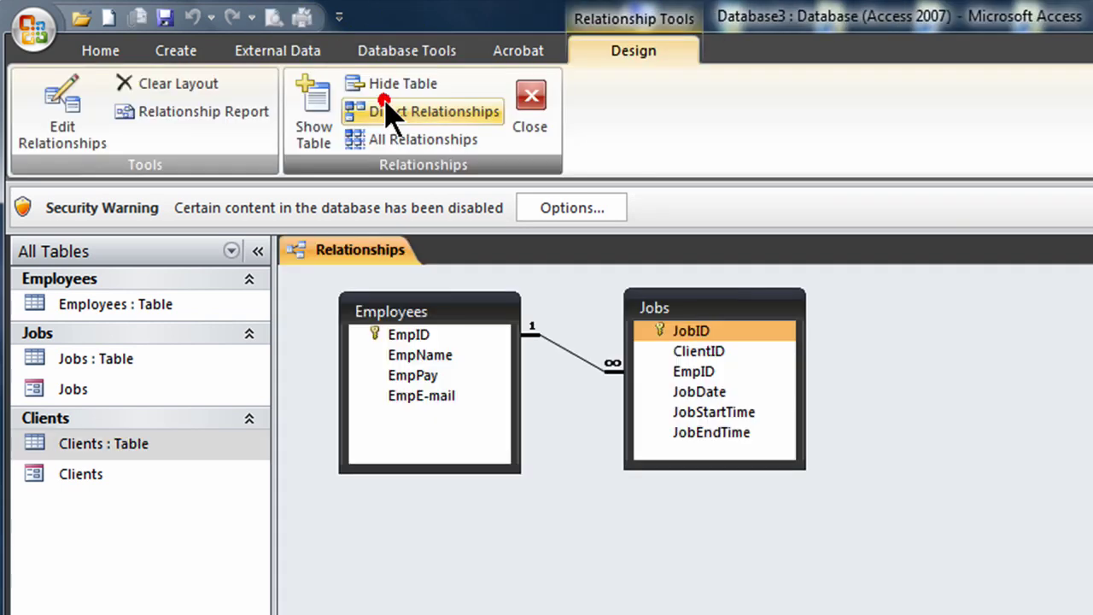
{"action": "right_click", "coordinate": [573, 356]}
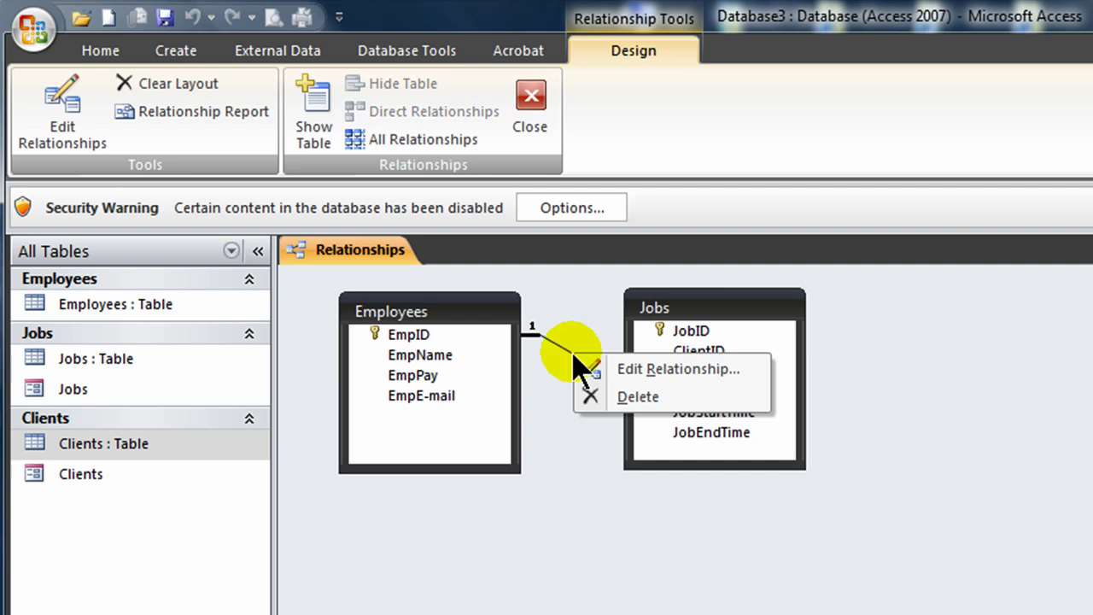
{"action": "left_click", "coordinate": [639, 397]}
{"action": "key", "text": "Return"}
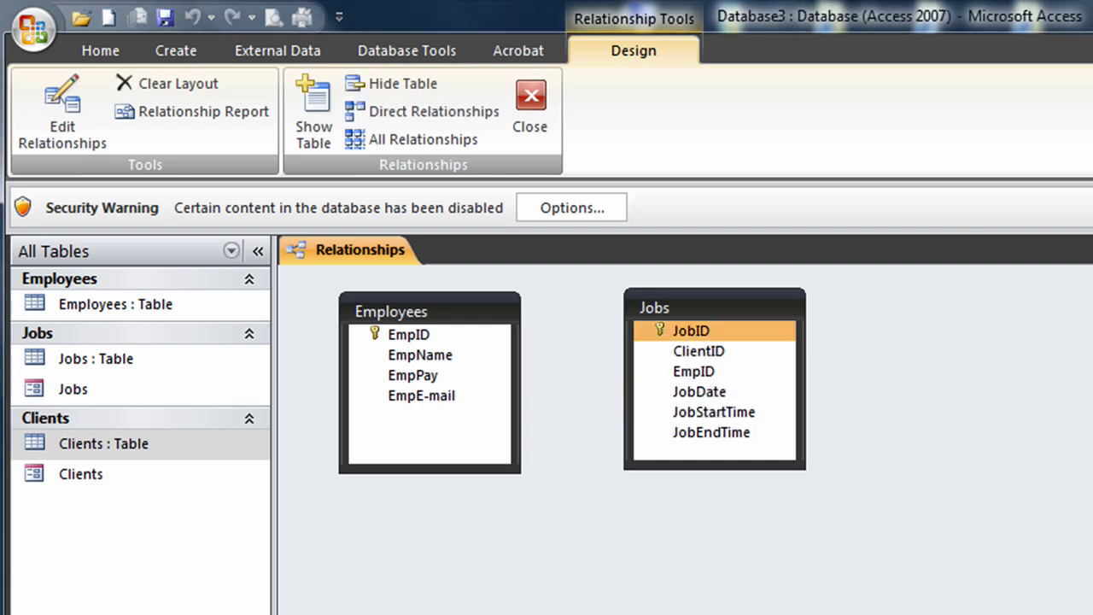
Step: Add the Clients table to the diagram and arrange it beside Employees and Jobs
{"action": "left_click", "coordinate": [323, 111]}
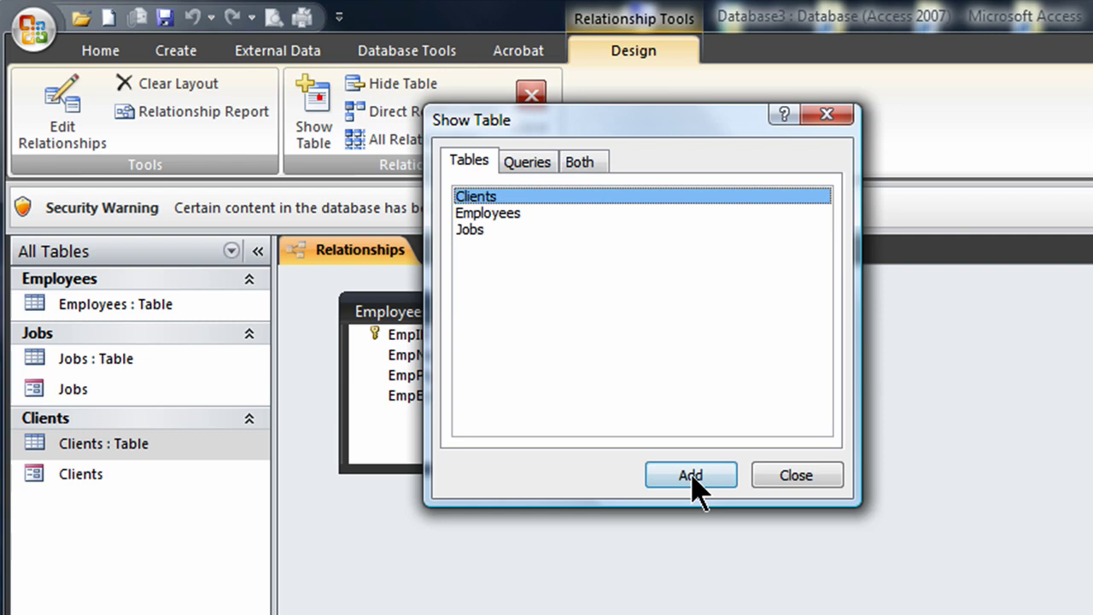
{"action": "left_click_drag", "start_coordinate": [658, 118], "coordinate": [999, 350]}
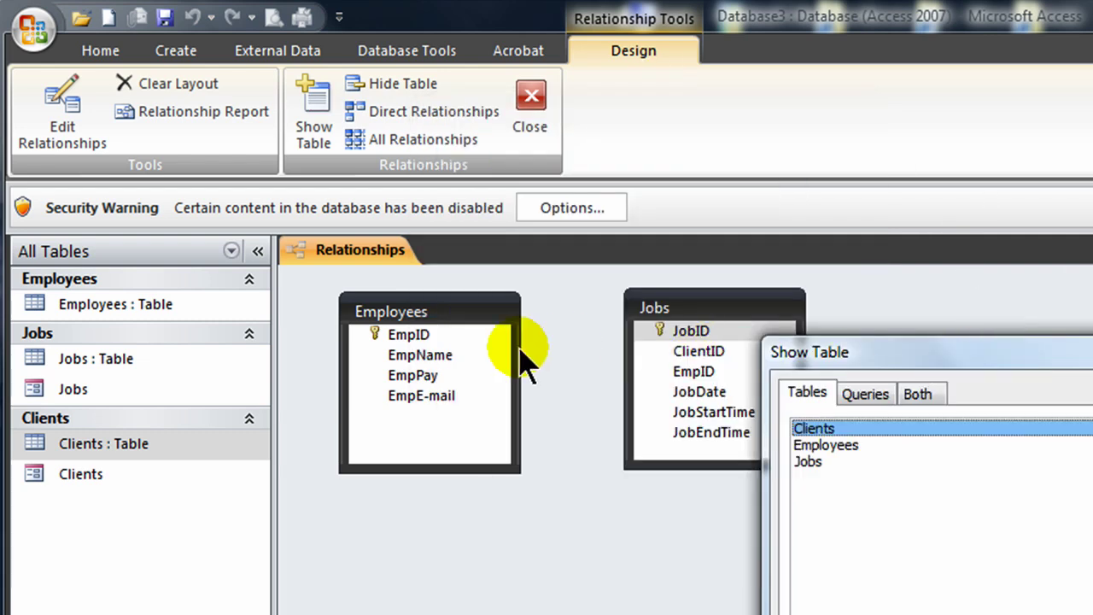
{"action": "double_click", "coordinate": [826, 429]}
{"action": "left_click", "coordinate": [1025, 610]}
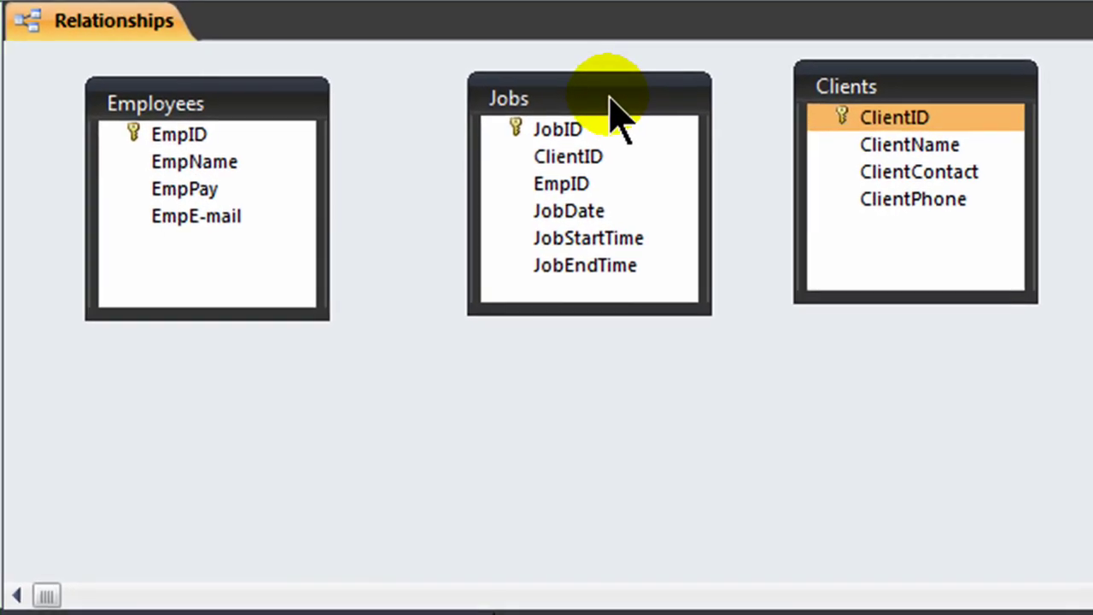
{"action": "left_click_drag", "start_coordinate": [683, 226], "coordinate": [673, 224]}
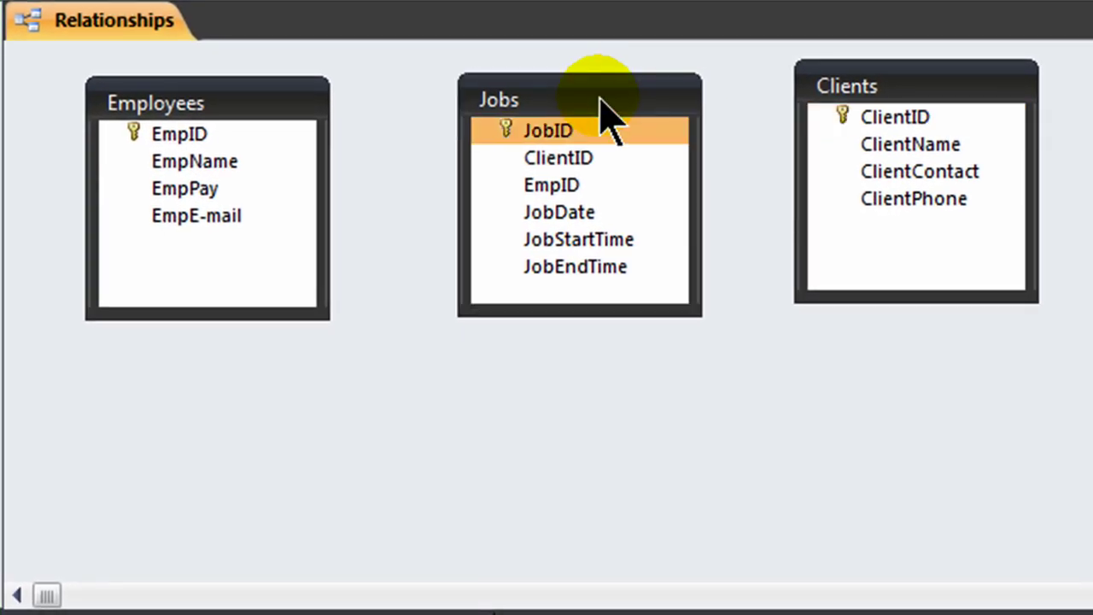
{"action": "left_click_drag", "start_coordinate": [918, 86], "coordinate": [964, 106]}
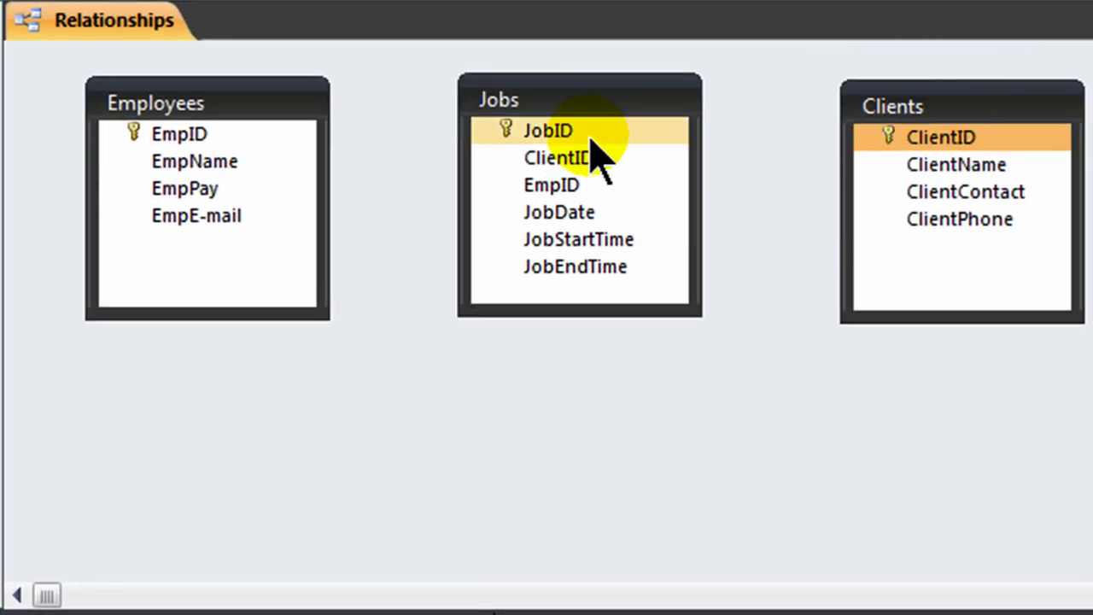
{"action": "left_click_drag", "start_coordinate": [602, 102], "coordinate": [612, 106]}
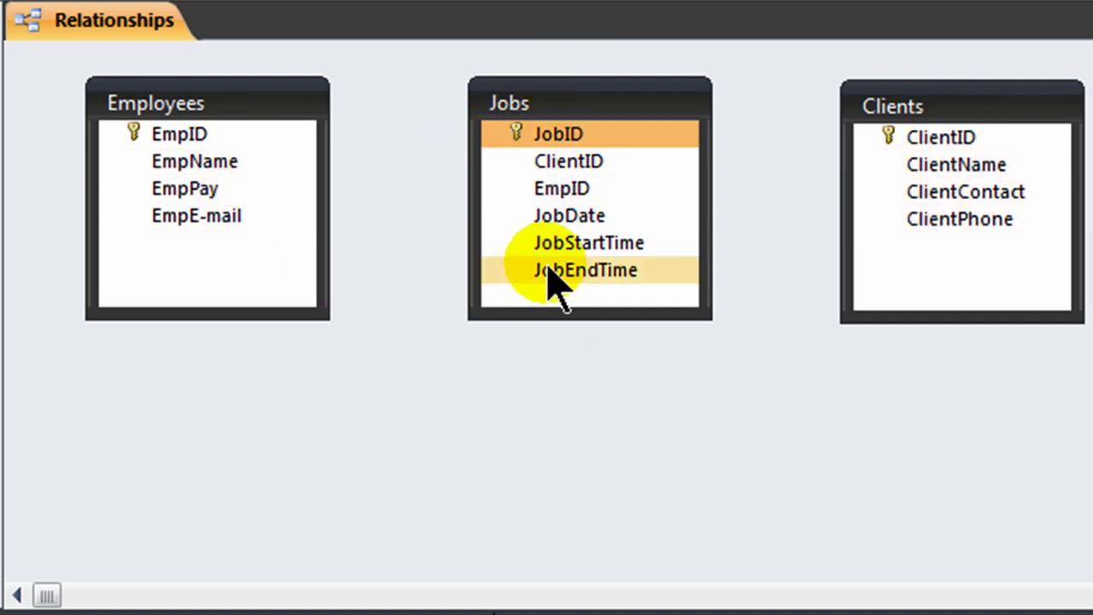
Step: Link Employees.EmpID one-to-many to Jobs.EmpID with referential integrity enforced
{"action": "left_click", "coordinate": [281, 134]}
{"action": "left_click_drag", "start_coordinate": [262, 110], "coordinate": [262, 112]}
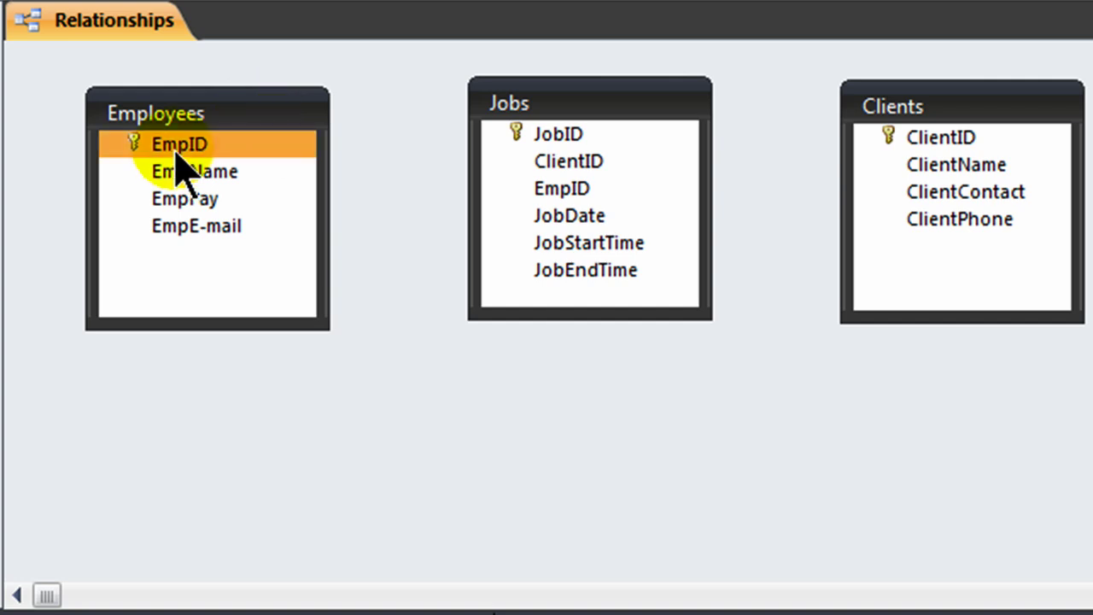
{"action": "left_click_drag", "start_coordinate": [174, 150], "coordinate": [552, 189]}
{"action": "left_click", "coordinate": [249, 118]}
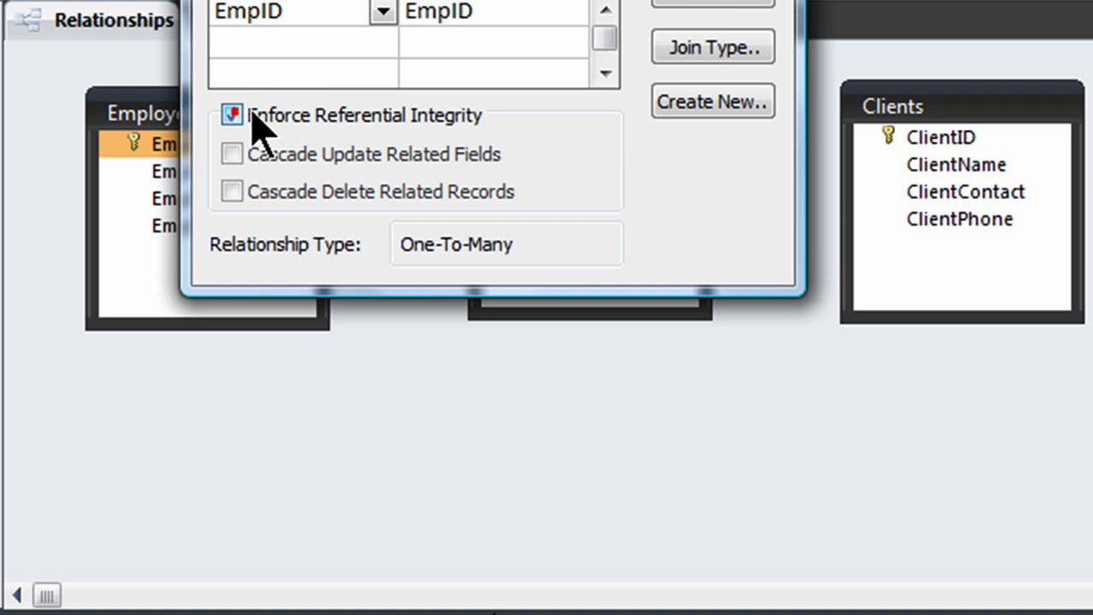
{"action": "key", "text": "Return"}
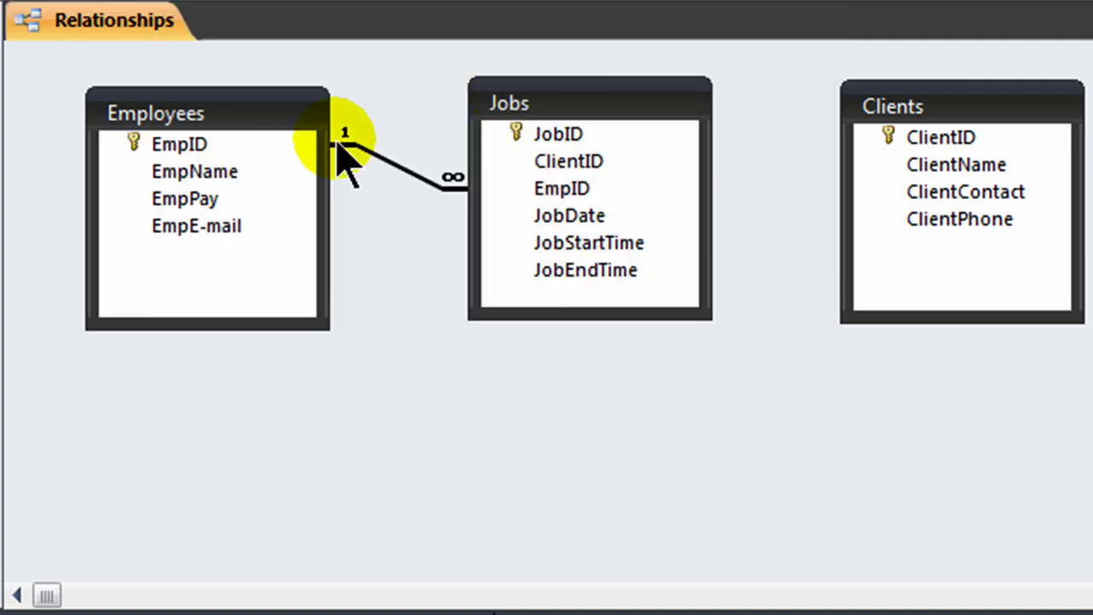
Step: Link Clients.ClientID one-to-many to Jobs.ClientID with referential integrity enforced
{"action": "left_click", "coordinate": [249, 145]}
{"action": "left_click", "coordinate": [544, 204]}
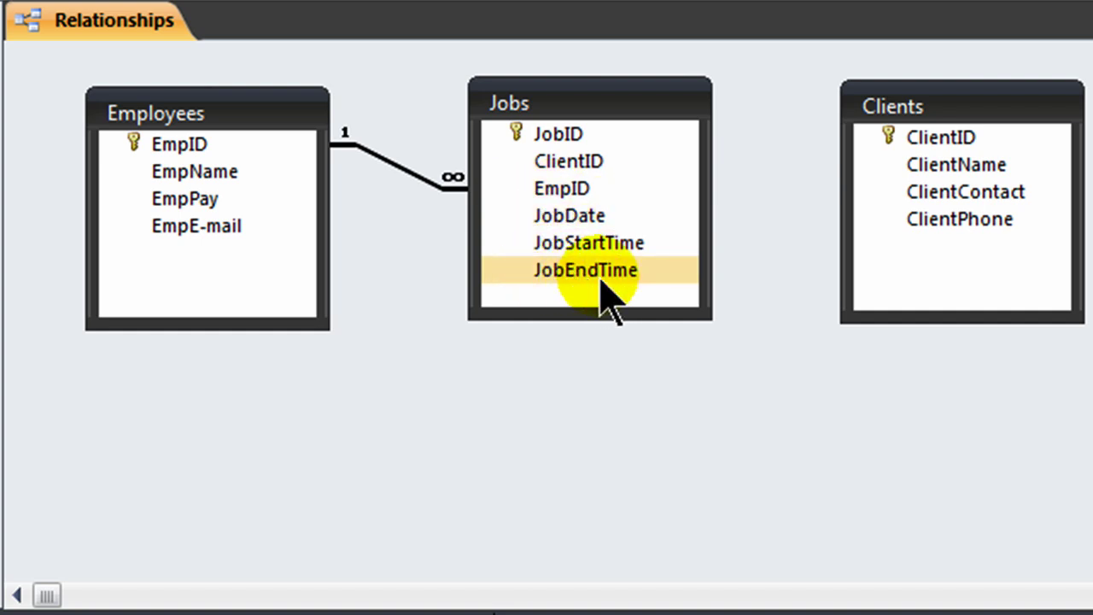
{"action": "left_click", "coordinate": [952, 140]}
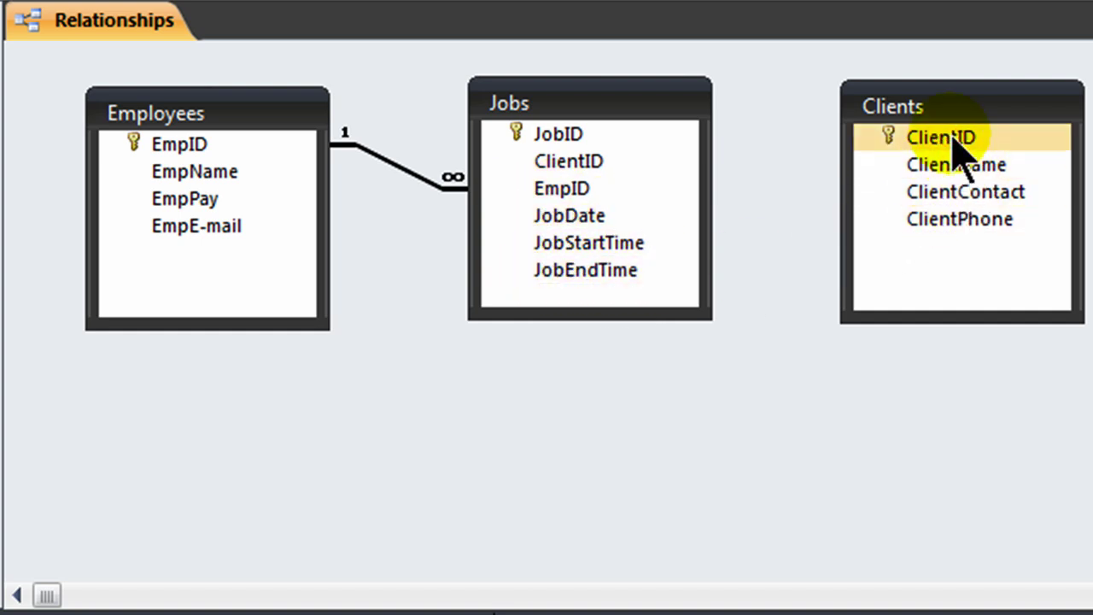
{"action": "left_click_drag", "start_coordinate": [955, 143], "coordinate": [560, 164]}
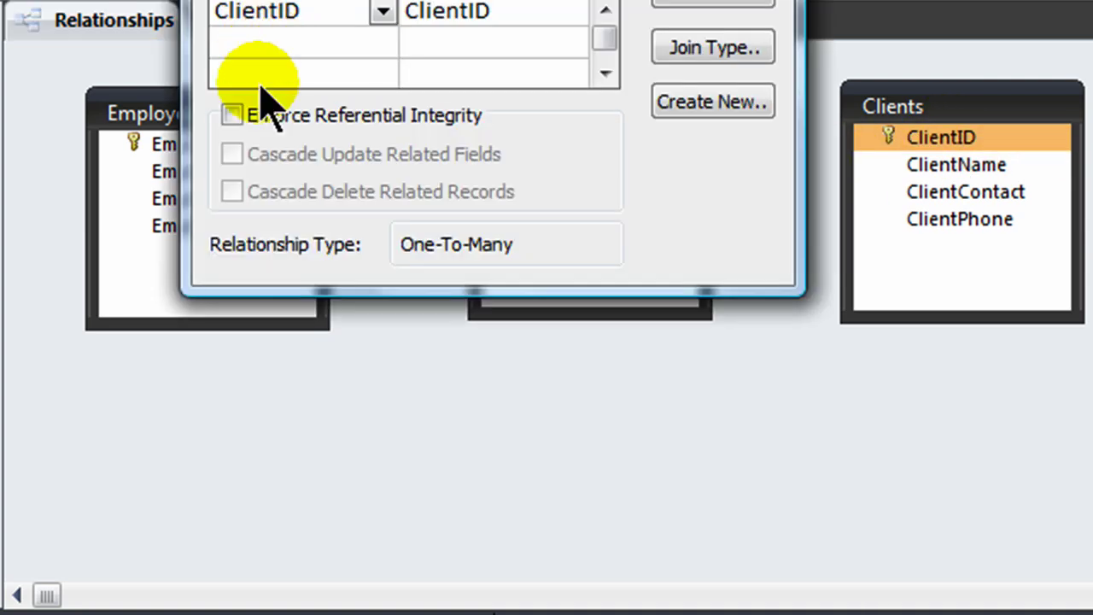
{"action": "left_click", "coordinate": [232, 116]}
{"action": "left_click", "coordinate": [713, 2]}
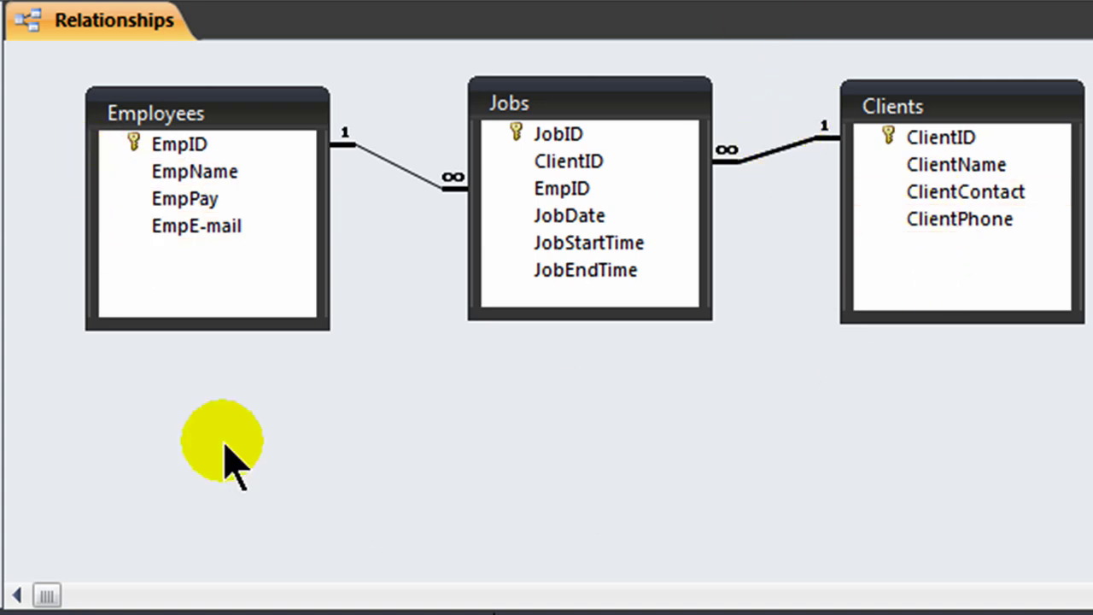
{"action": "left_click", "coordinate": [956, 222]}
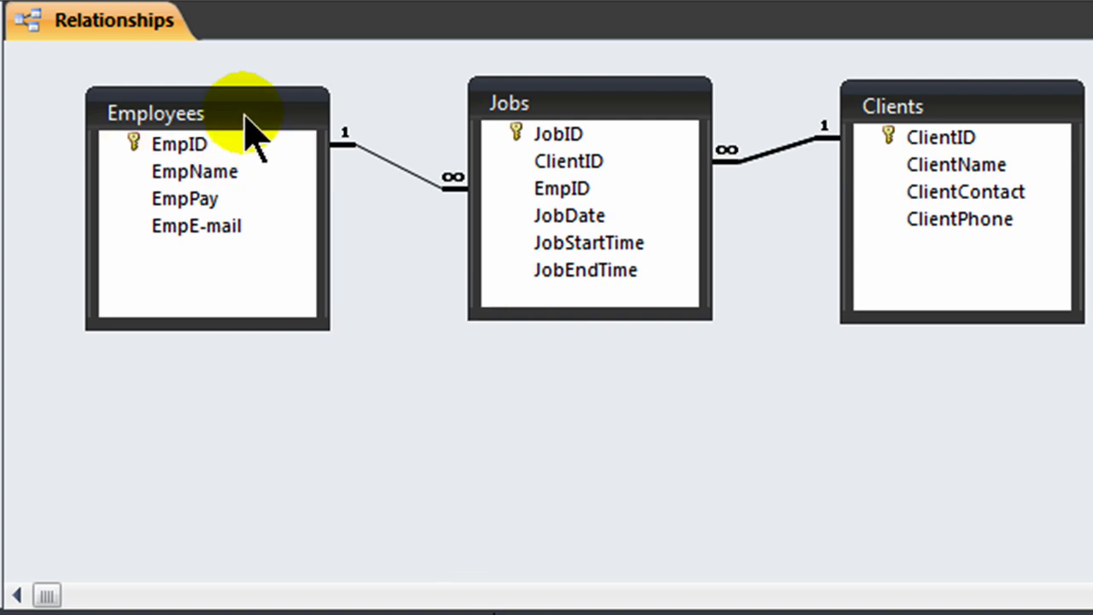
{"action": "left_click_drag", "start_coordinate": [245, 113], "coordinate": [245, 98]}
{"action": "left_click", "coordinate": [624, 98]}
{"action": "left_click", "coordinate": [976, 105]}
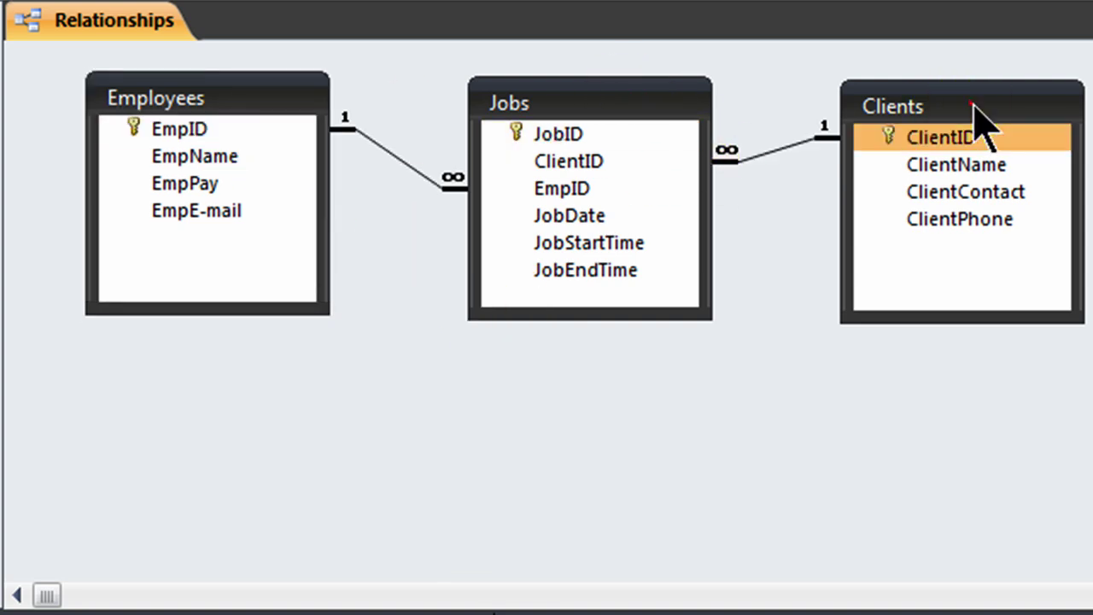
{"action": "left_click_drag", "start_coordinate": [976, 105], "coordinate": [994, 103]}
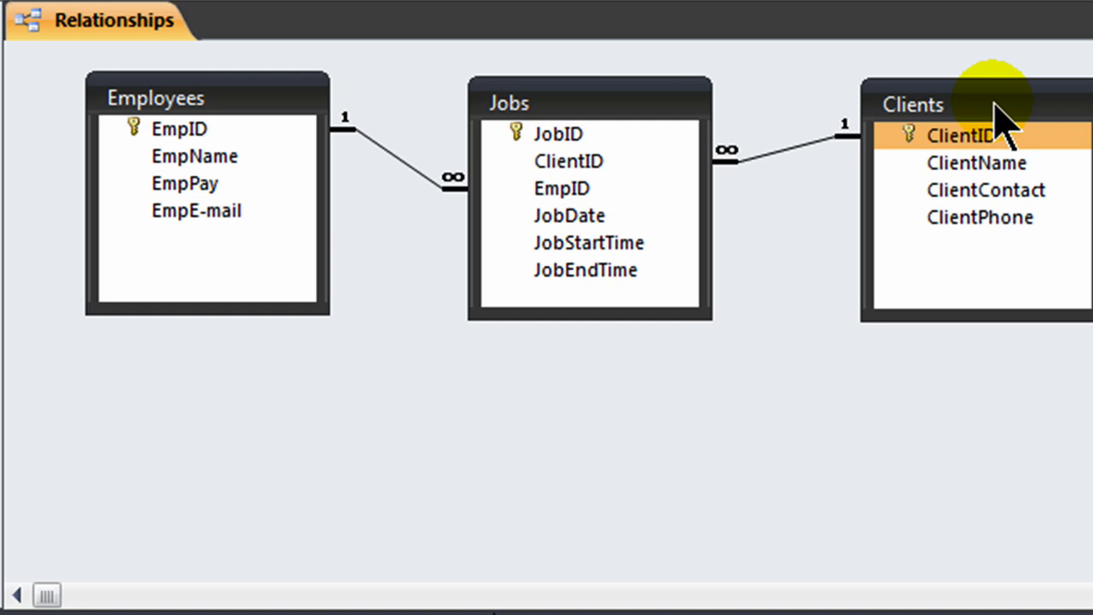
{"action": "left_click_drag", "start_coordinate": [993, 105], "coordinate": [587, 106]}
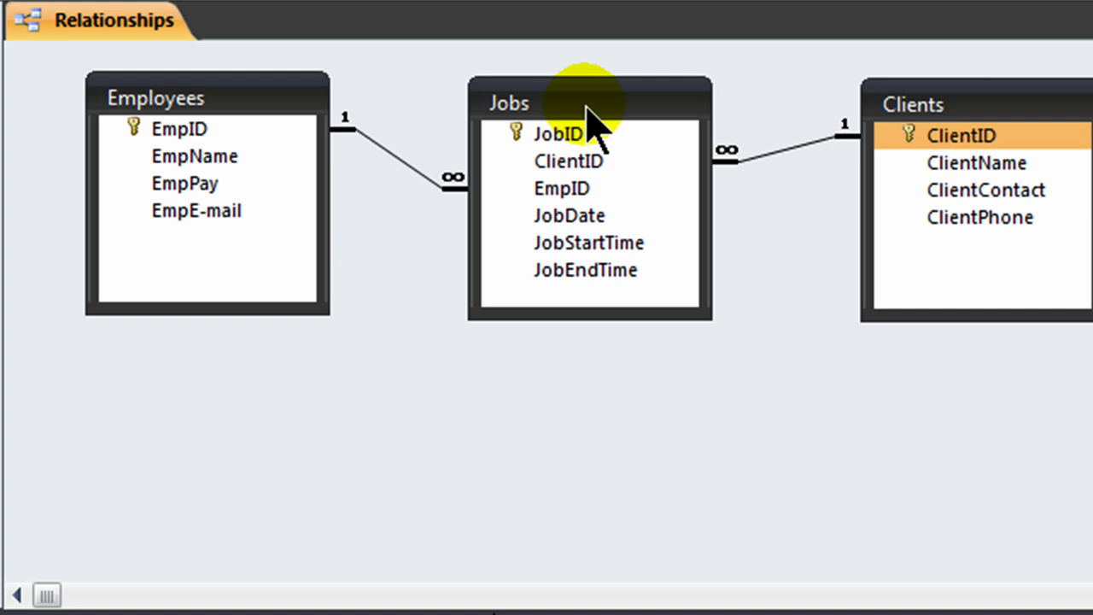
{"action": "left_click", "coordinate": [650, 161]}
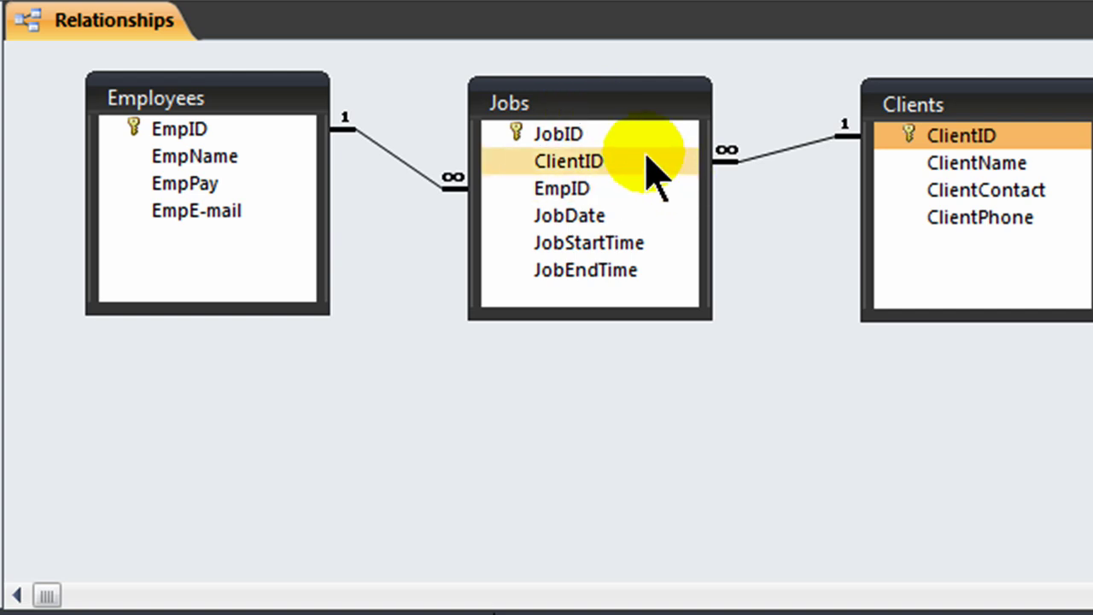